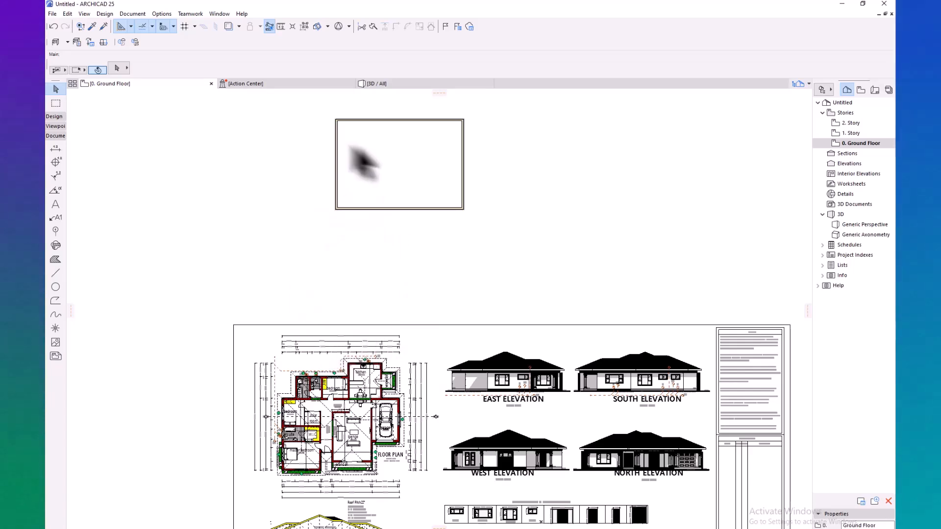
Select the four walls of the rectangular room, unlink their top from the story above and set their height to 2700.
{"action": "middle_click_drag", "start_coordinate": [352, 143], "coordinate": [265, 291]}
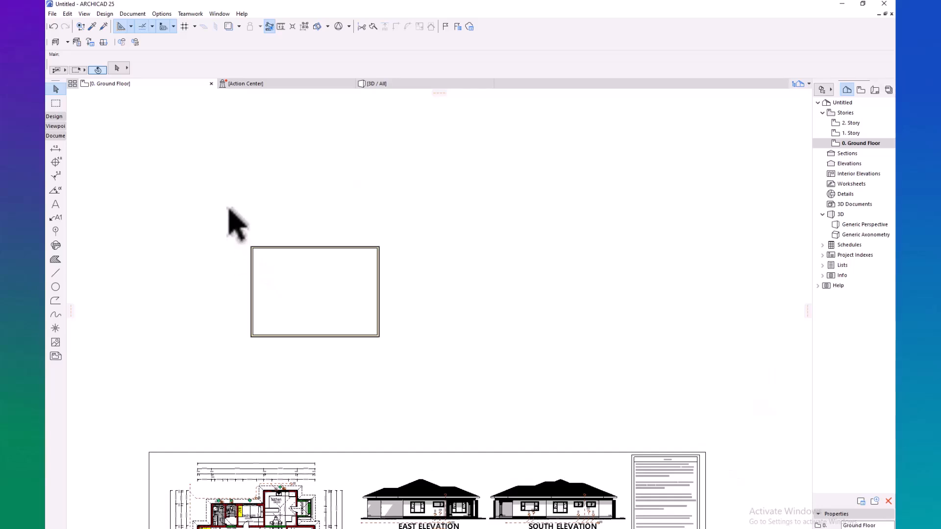
{"action": "left_click_drag", "start_coordinate": [224, 284], "coordinate": [428, 385]}
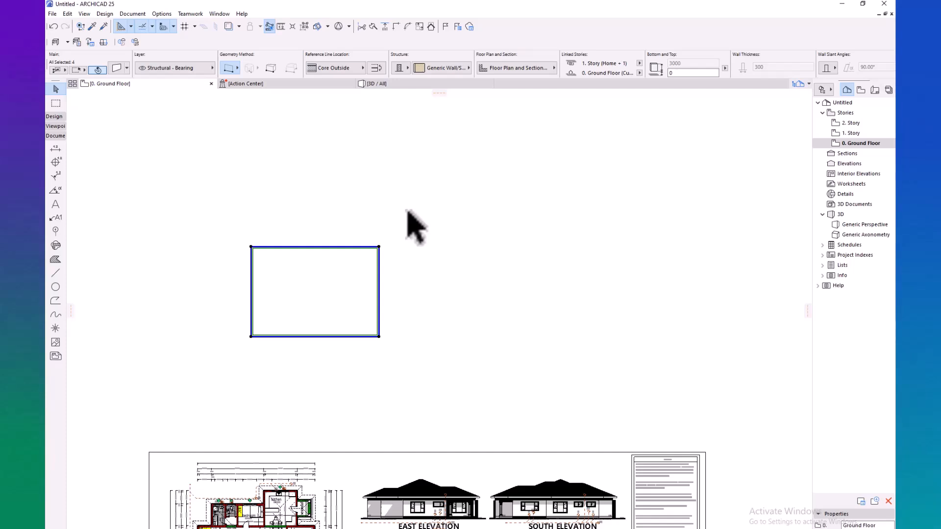
{"action": "key", "text": "ctrl"}
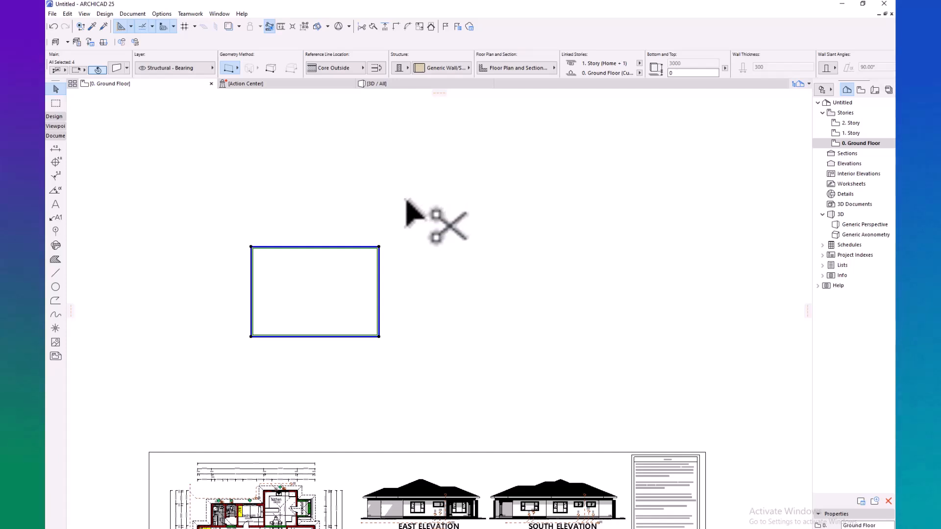
{"action": "key", "text": "ctrl+t"}
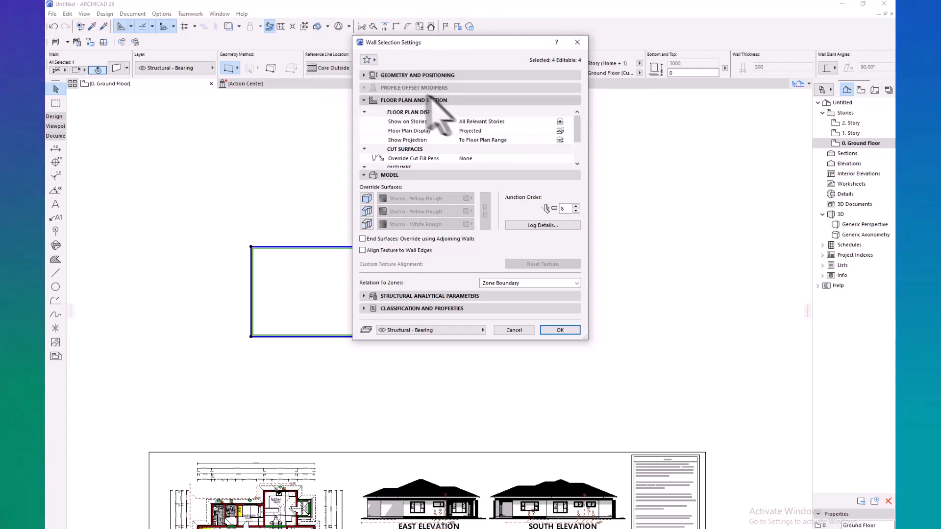
{"action": "left_click", "coordinate": [426, 75]}
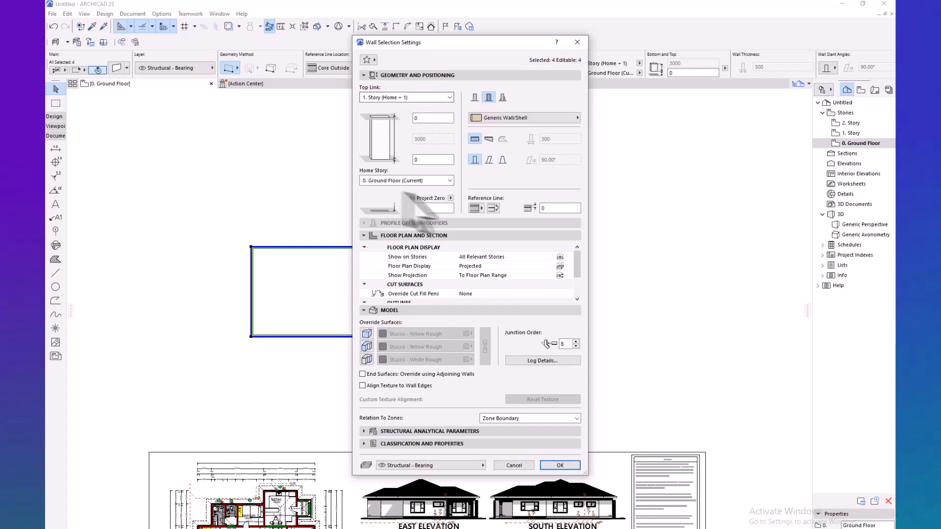
{"action": "left_click", "coordinate": [408, 98]}
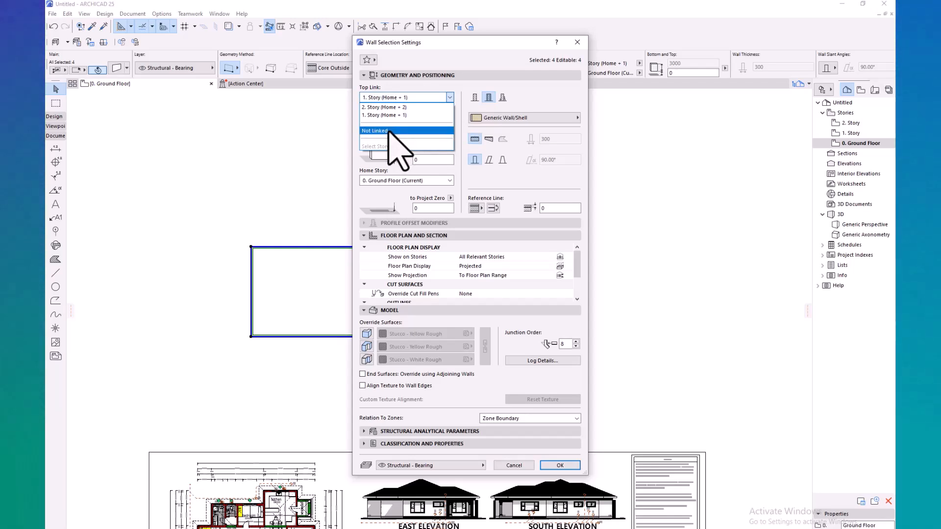
{"action": "left_click", "coordinate": [388, 131]}
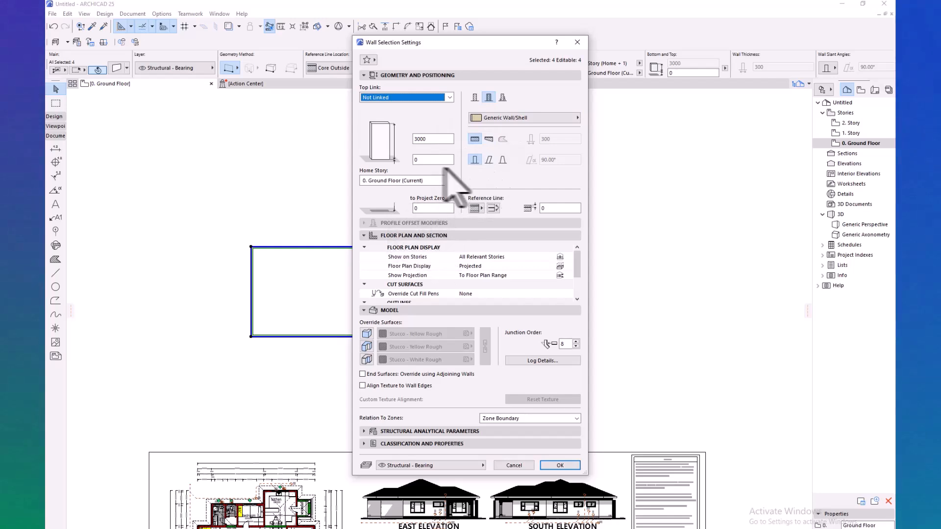
{"action": "double_click", "coordinate": [426, 140]}
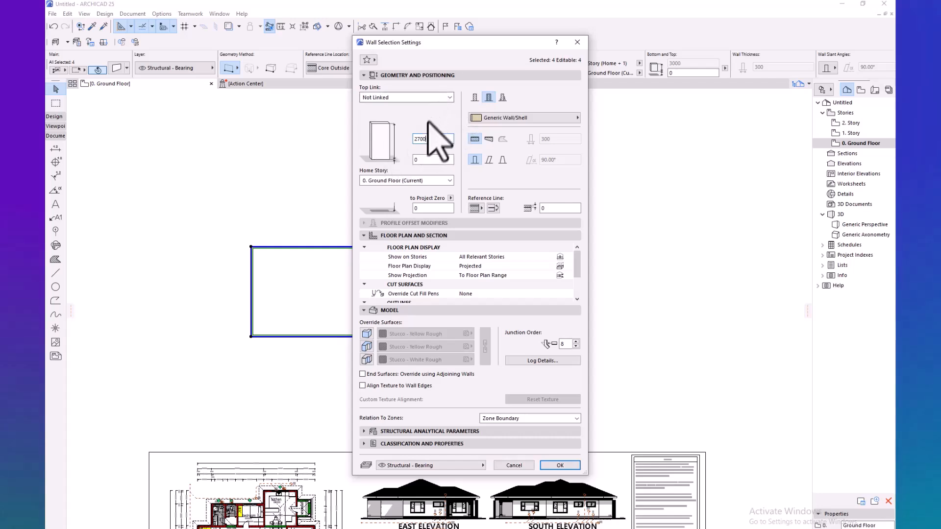
Change the selected walls to a basic structure of Brick with a thickness of 230 and apply the settings.
{"action": "left_click", "coordinate": [474, 98]}
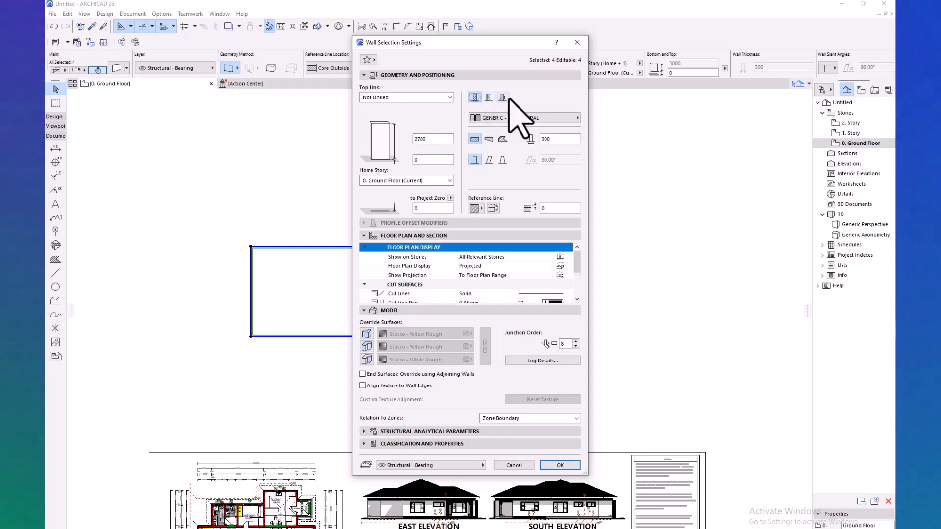
{"action": "left_click", "coordinate": [575, 118]}
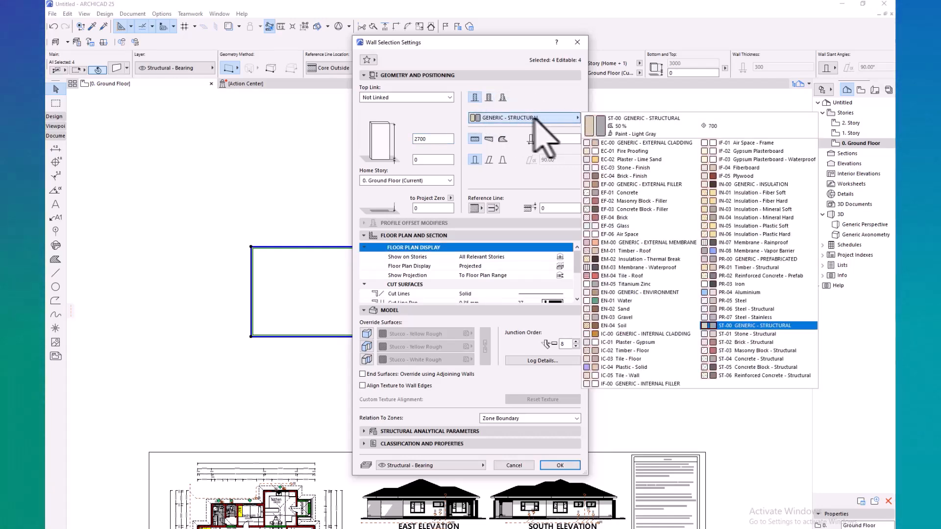
{"action": "left_click", "coordinate": [612, 218]}
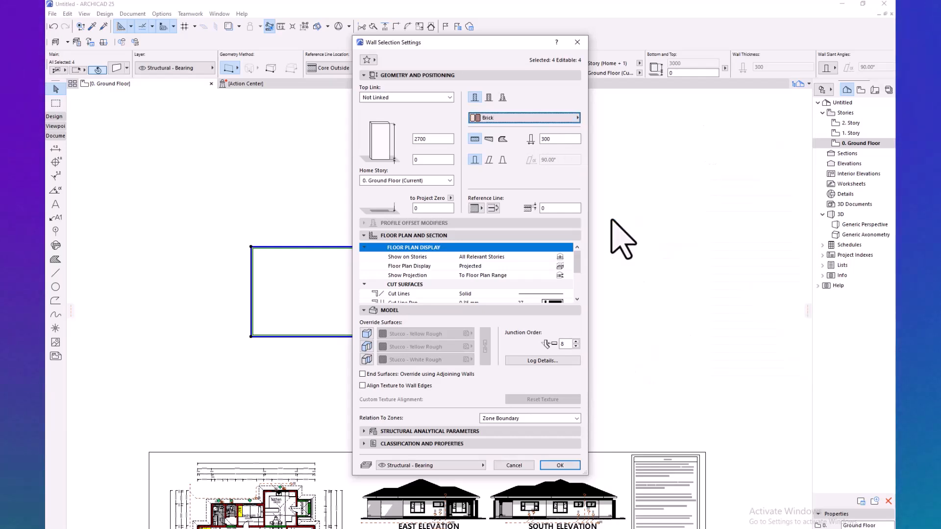
{"action": "double_click", "coordinate": [559, 139]}
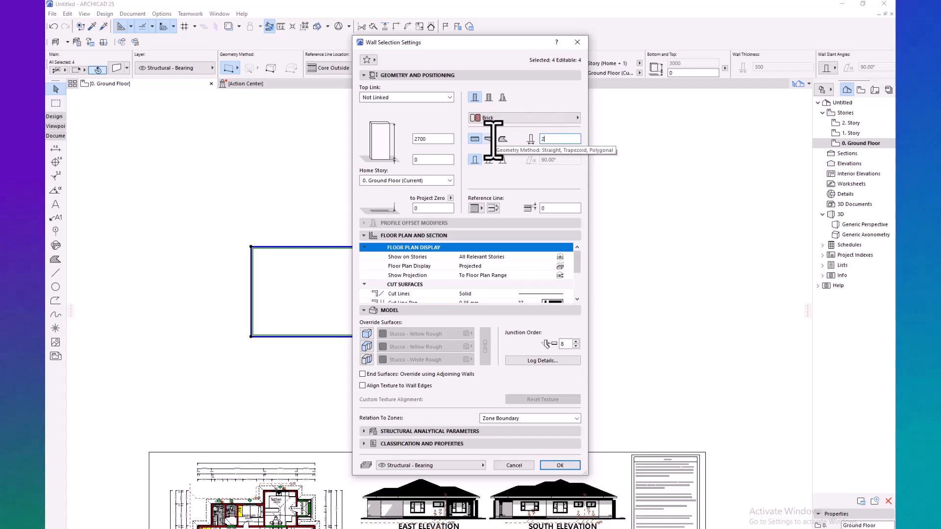
{"action": "key", "text": "Return"}
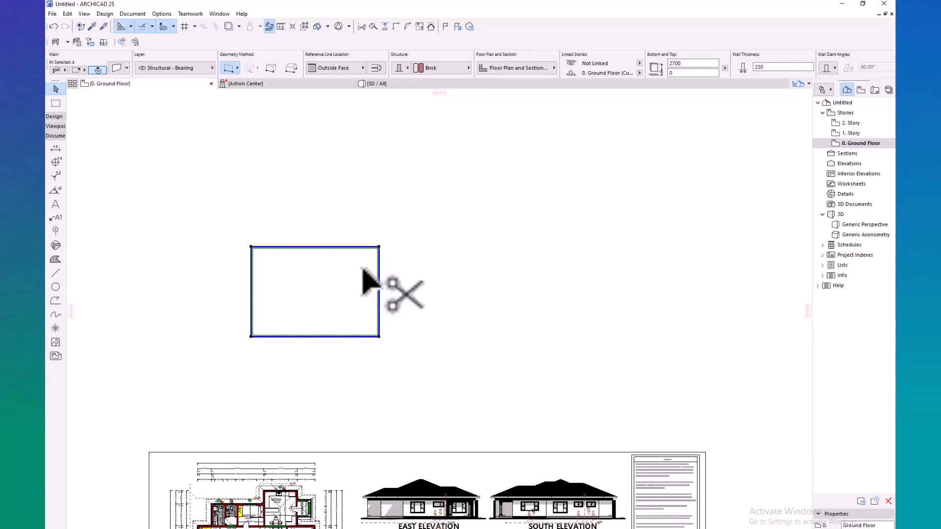
Reopen the selected walls' settings and override both the foreground and background cut fill pens.
{"action": "key", "text": "ctrl+t"}
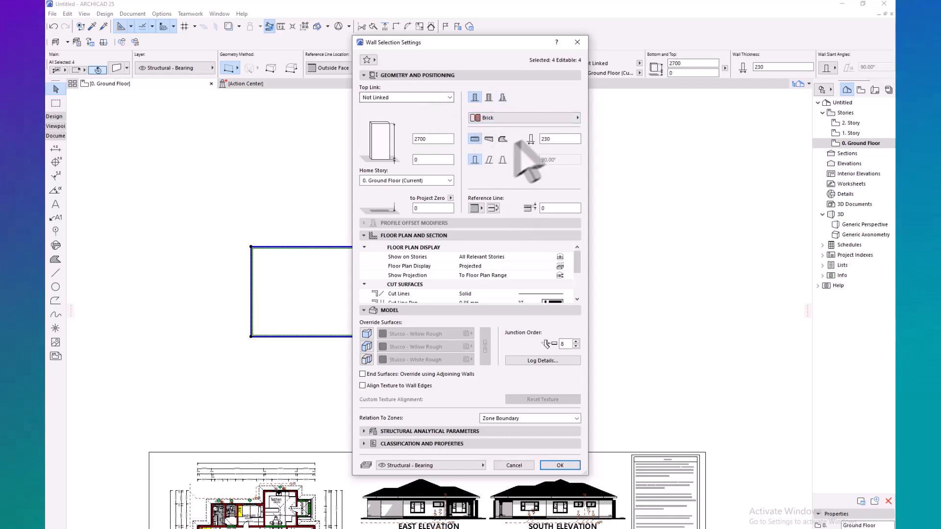
{"action": "left_click", "coordinate": [404, 237]}
{"action": "left_click", "coordinate": [412, 235]}
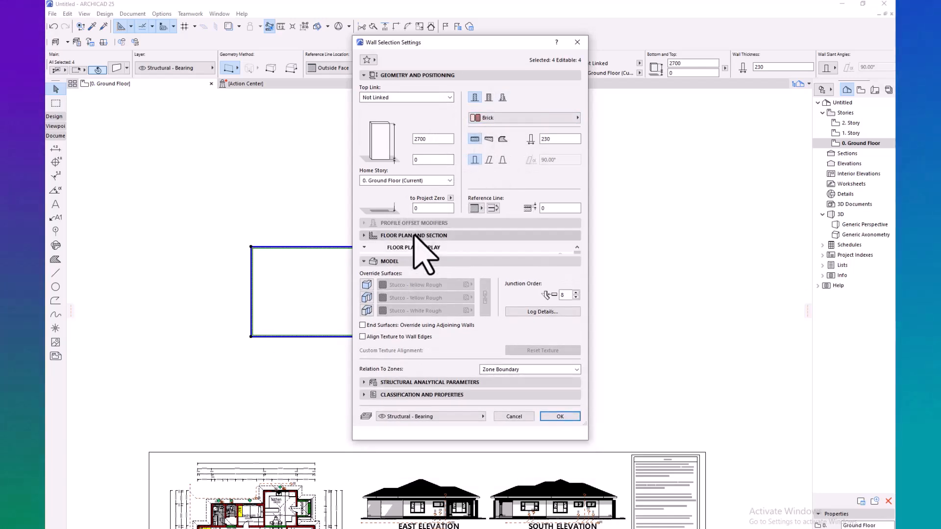
{"action": "left_click", "coordinate": [414, 76]}
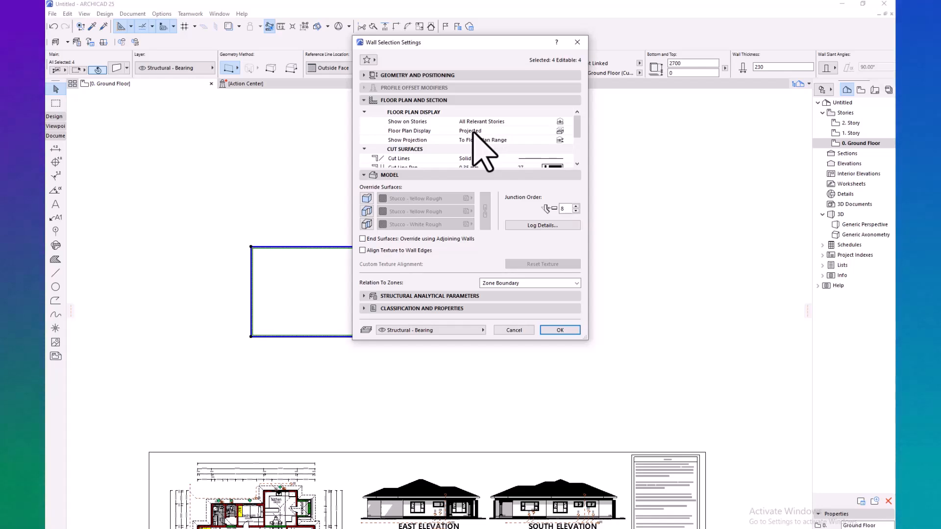
{"action": "scroll", "coordinate": [532, 129], "scroll_direction": "down", "scroll_amount": 3}
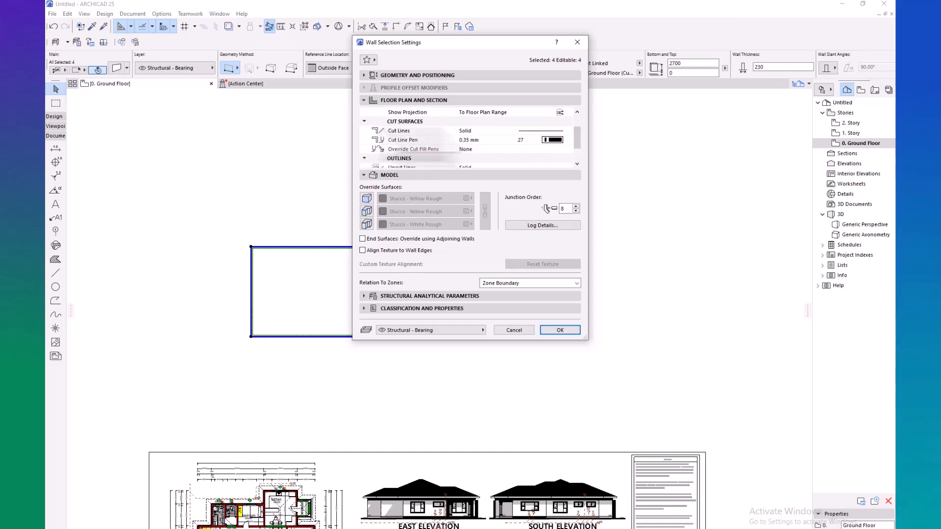
{"action": "left_click", "coordinate": [466, 150]}
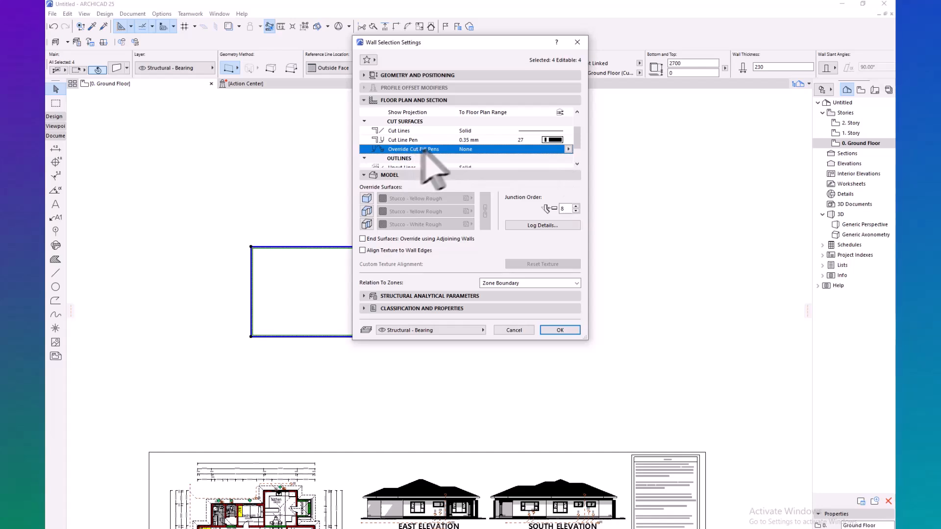
{"action": "left_click", "coordinate": [567, 149]}
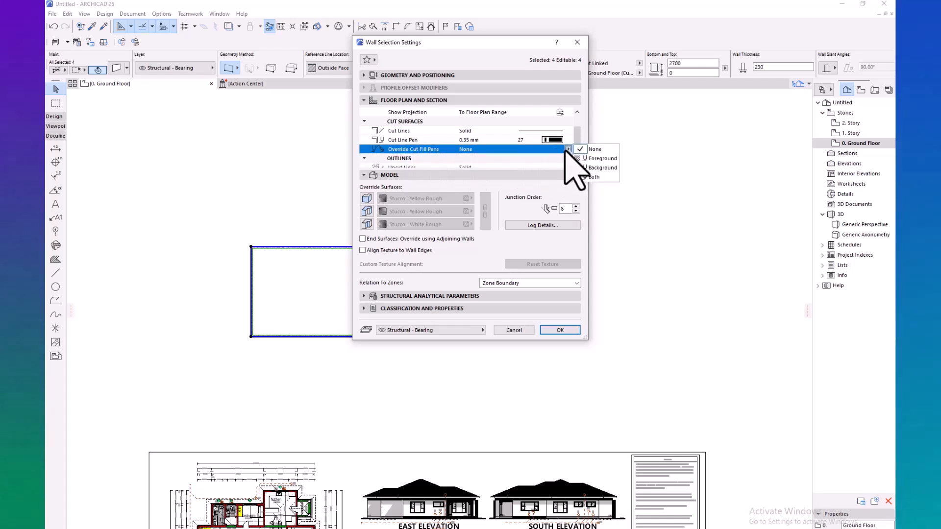
{"action": "left_click", "coordinate": [591, 176]}
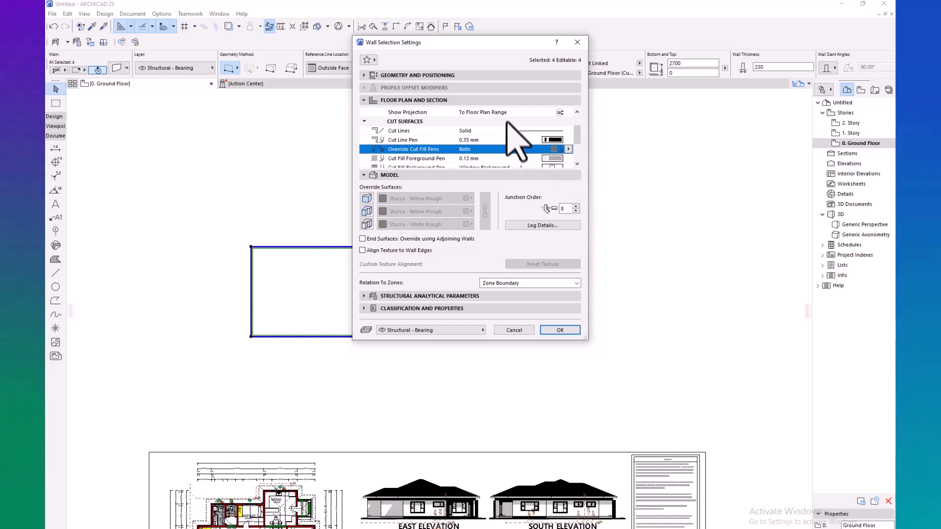
Set the walls' cut fill foreground pen to black pen 1 and the cut fill background pen to red.
{"action": "scroll", "coordinate": [485, 116], "scroll_direction": "down", "scroll_amount": 1}
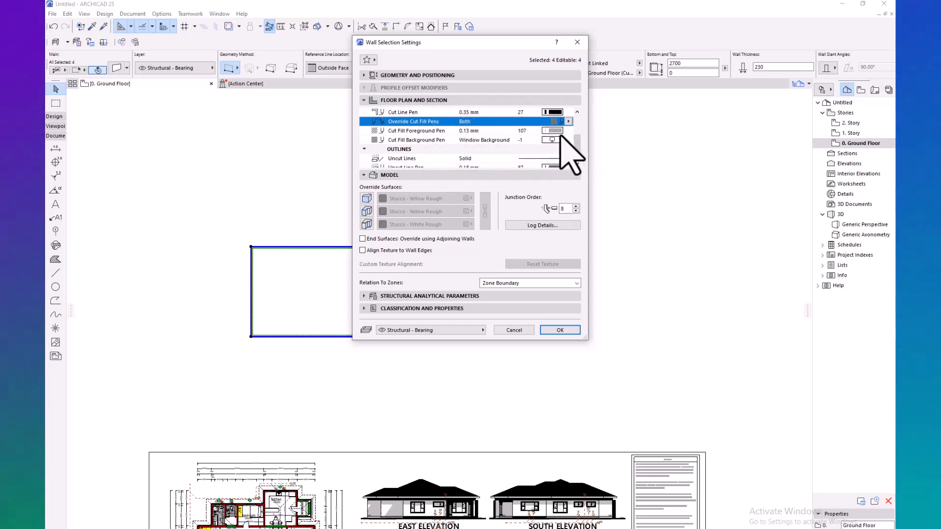
{"action": "left_click", "coordinate": [559, 130]}
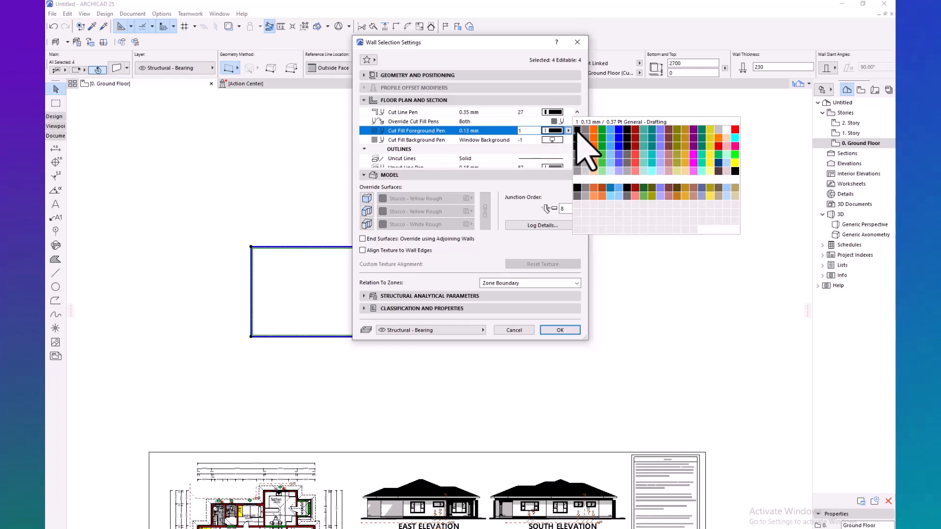
{"action": "left_click", "coordinate": [577, 129]}
{"action": "left_click", "coordinate": [550, 140]}
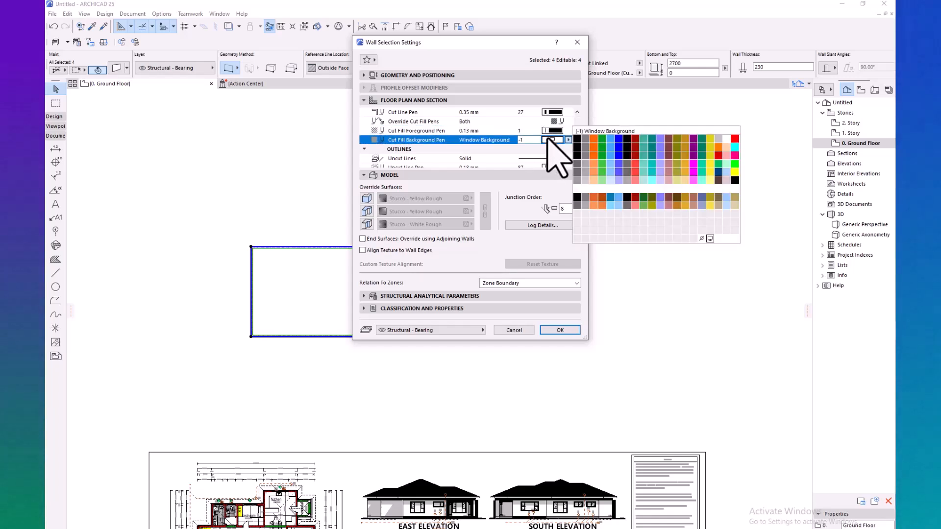
{"action": "left_click", "coordinate": [735, 139]}
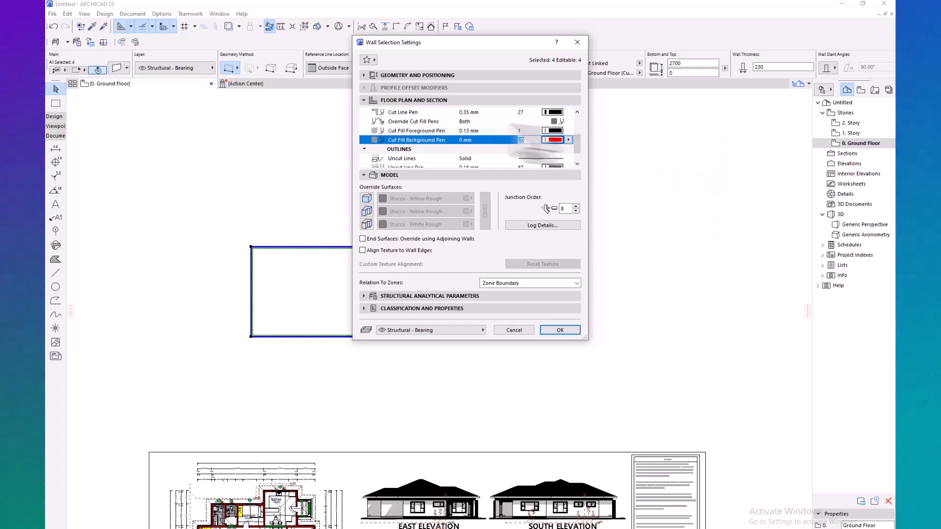
{"action": "scroll", "coordinate": [535, 149], "scroll_direction": "up", "scroll_amount": 2}
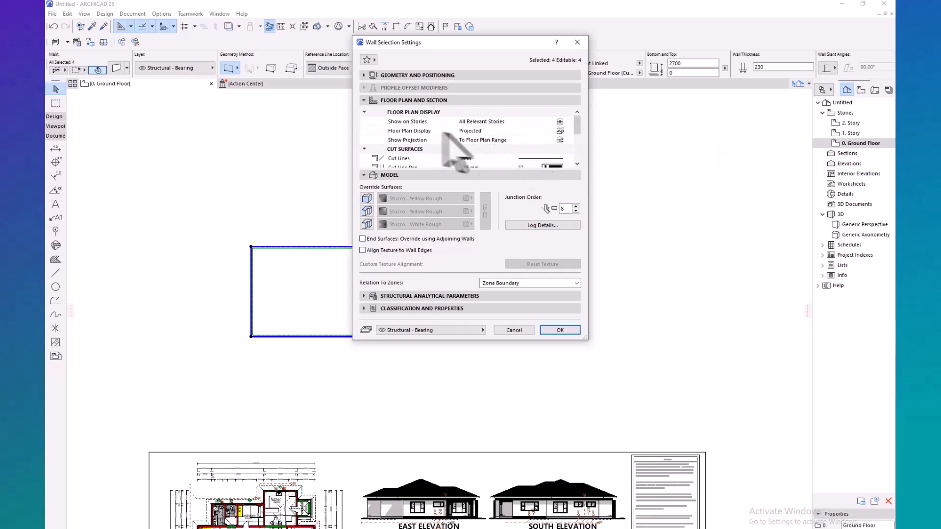
{"action": "scroll", "coordinate": [468, 135], "scroll_direction": "down", "scroll_amount": 3}
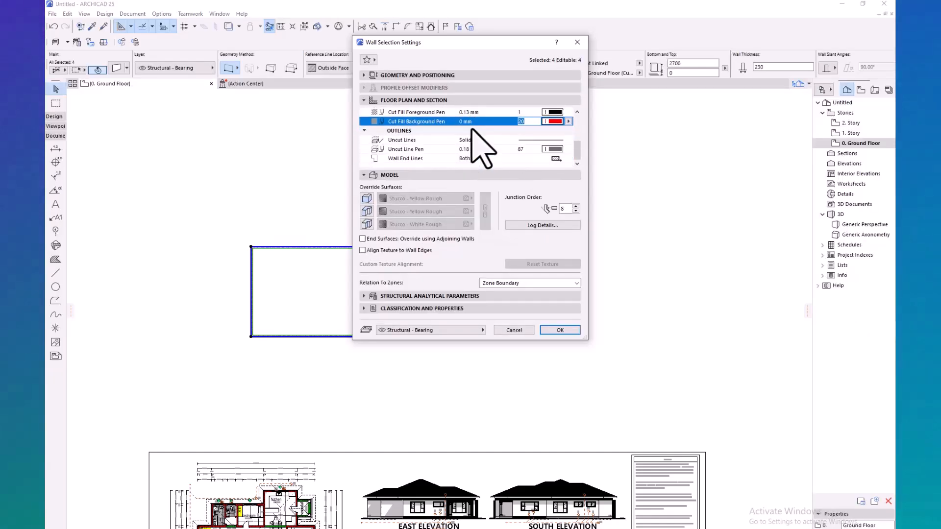
{"action": "scroll", "coordinate": [472, 142], "scroll_direction": "up", "scroll_amount": 3}
Override all three wall surfaces with Brick - Common Bond, linking them together, and apply the wall settings.
{"action": "left_click", "coordinate": [384, 101]}
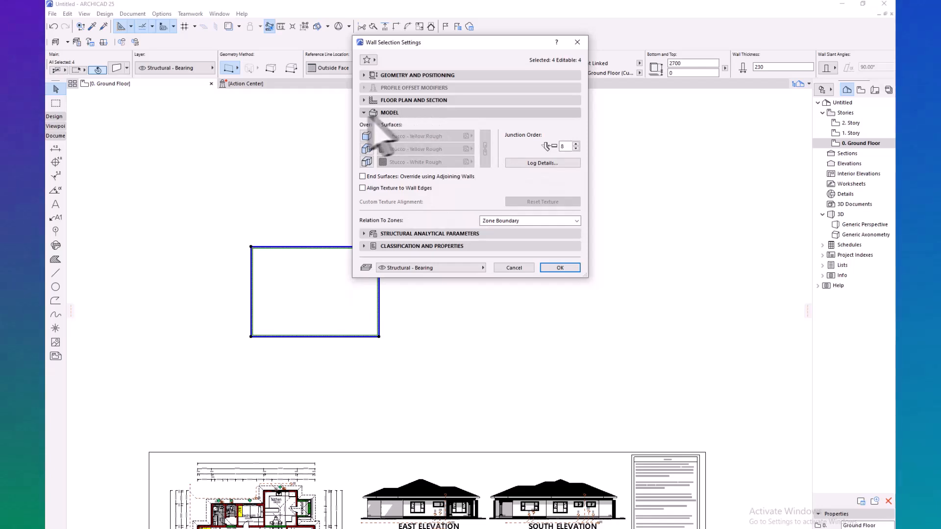
{"action": "left_click", "coordinate": [366, 136]}
{"action": "left_click", "coordinate": [367, 148]}
{"action": "left_click", "coordinate": [367, 162]}
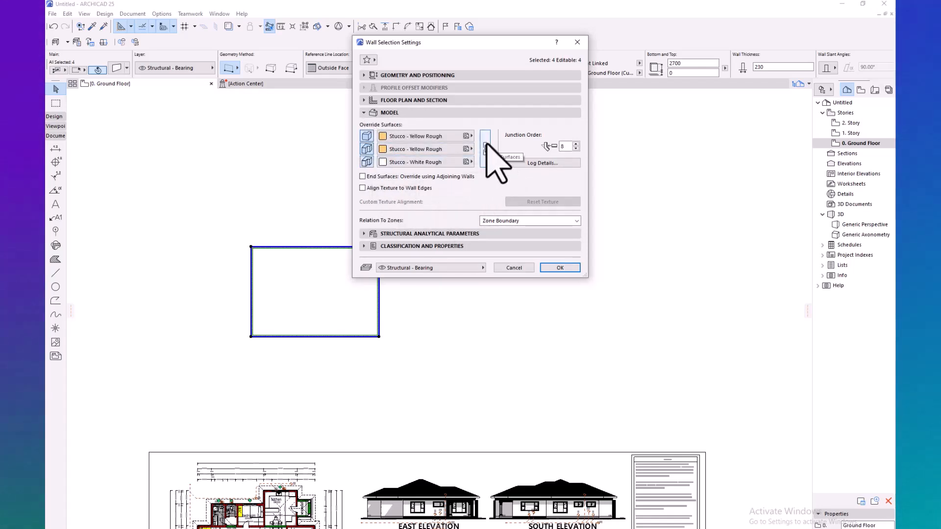
{"action": "left_click", "coordinate": [441, 137]}
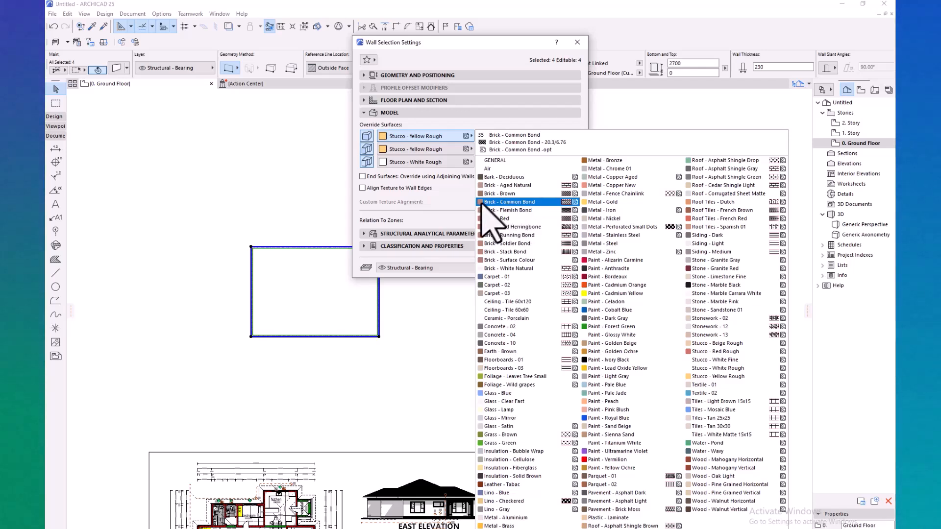
{"action": "left_click", "coordinate": [539, 226]}
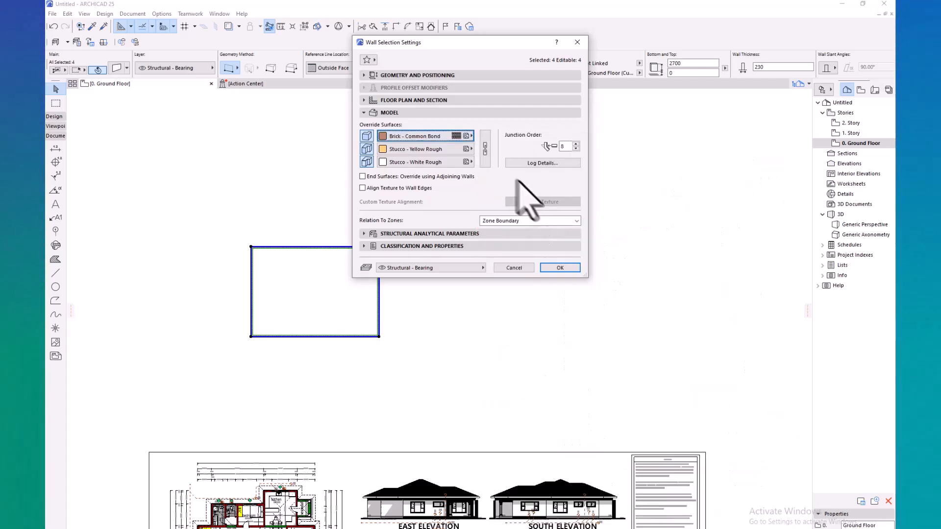
{"action": "left_click", "coordinate": [485, 148]}
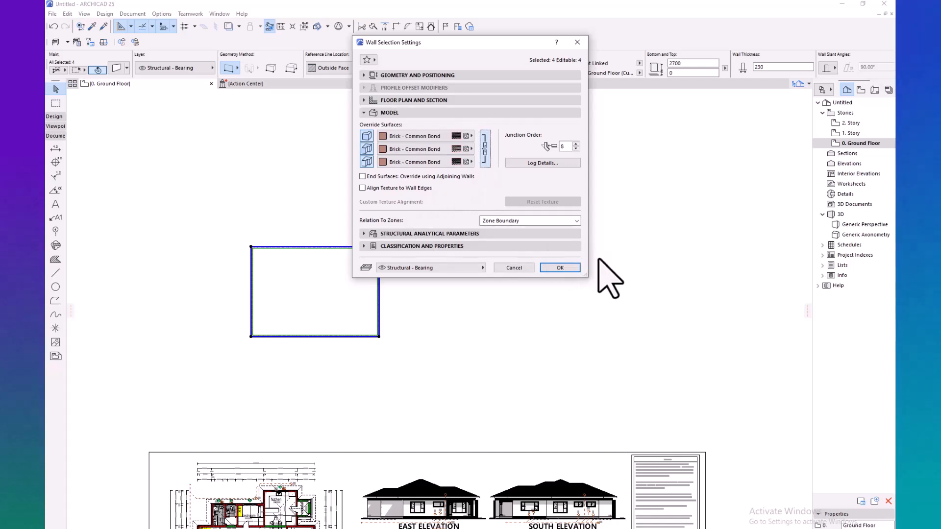
{"action": "left_click", "coordinate": [561, 269]}
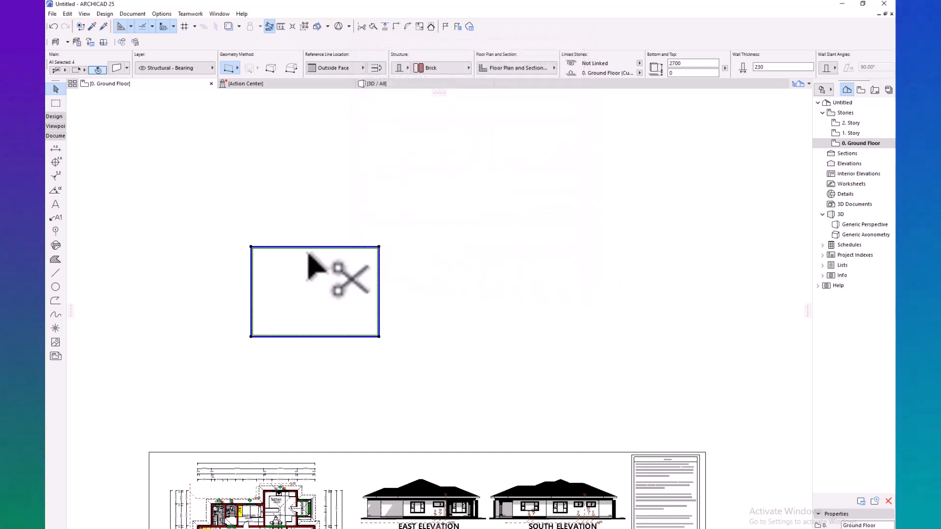
Compare the walls' red cut fill with the walls on the reference floor plan, and clear the wall selection.
{"action": "scroll", "coordinate": [302, 264], "scroll_direction": "up", "scroll_amount": 5}
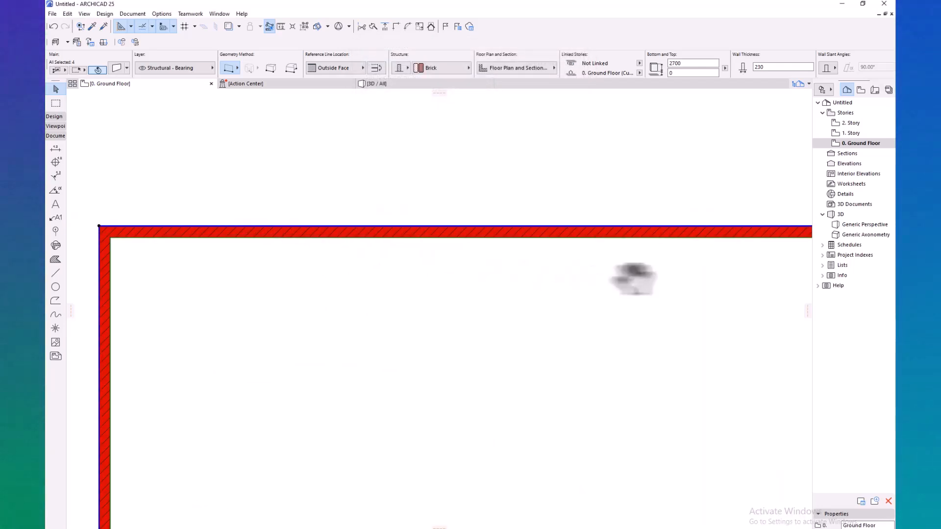
{"action": "scroll", "coordinate": [286, 247], "scroll_direction": "down", "scroll_amount": 10}
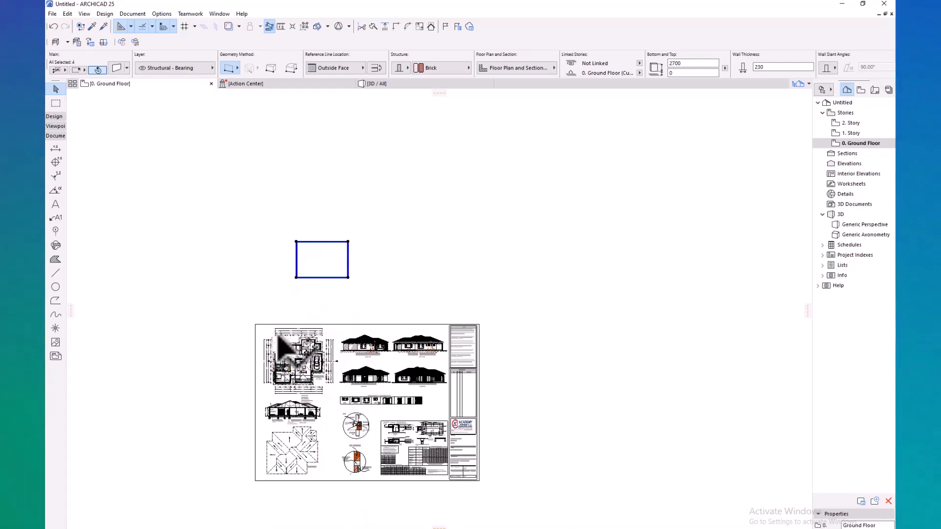
{"action": "scroll", "coordinate": [294, 363], "scroll_direction": "up", "scroll_amount": 6}
{"action": "scroll", "coordinate": [299, 368], "scroll_direction": "up", "scroll_amount": 6}
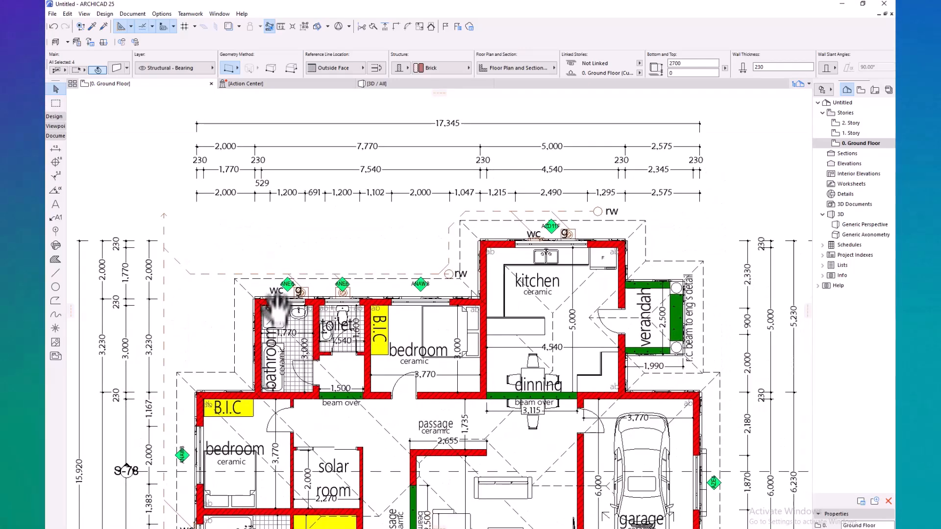
{"action": "scroll", "coordinate": [277, 353], "scroll_direction": "down", "scroll_amount": 9}
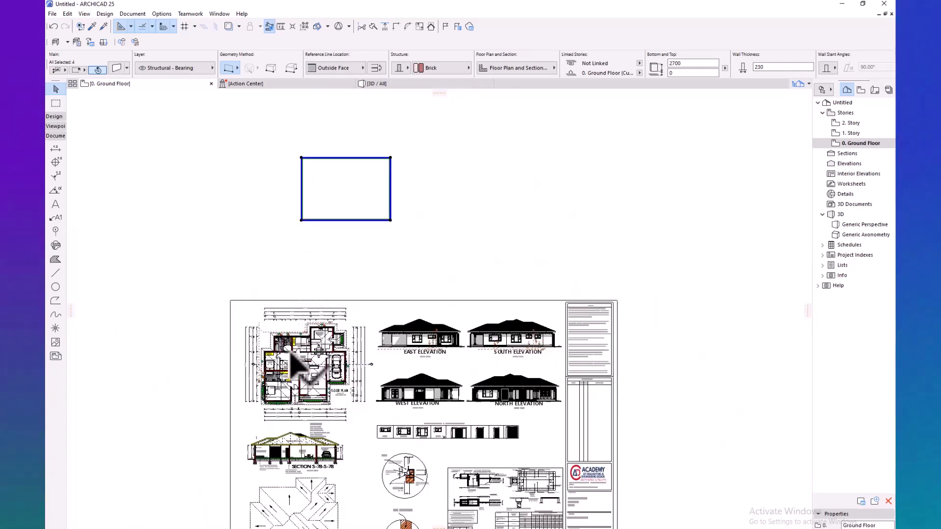
{"action": "scroll", "coordinate": [324, 193], "scroll_direction": "up", "scroll_amount": 5}
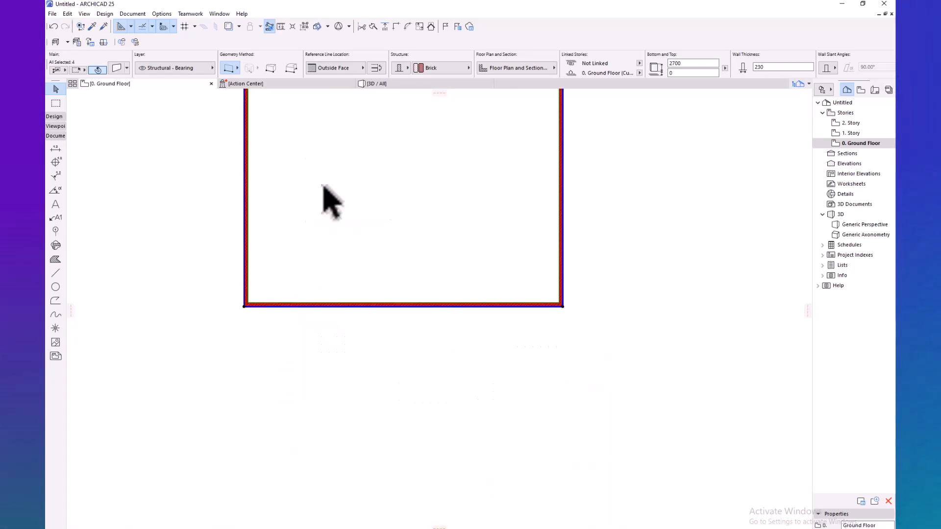
{"action": "middle_click_drag", "start_coordinate": [324, 192], "coordinate": [347, 419]}
{"action": "scroll", "coordinate": [362, 376], "scroll_direction": "up", "scroll_amount": 1}
{"action": "scroll", "coordinate": [355, 363], "scroll_direction": "down", "scroll_amount": 4}
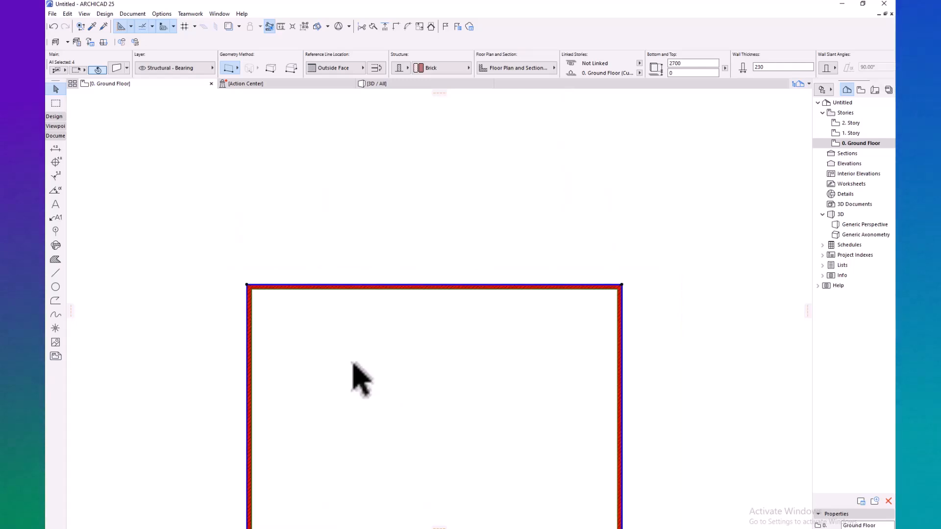
{"action": "scroll", "coordinate": [363, 373], "scroll_direction": "down", "scroll_amount": 1}
{"action": "key", "text": "Escape"}
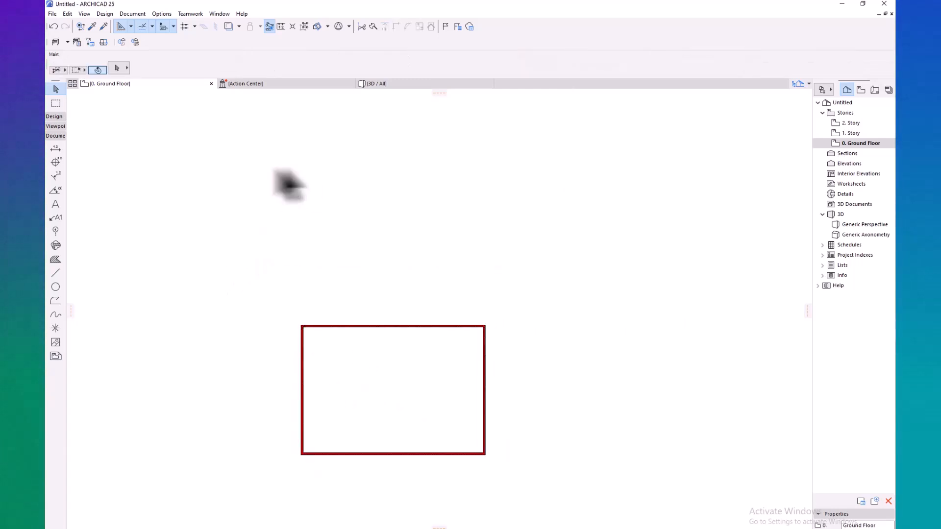
Open the Slab tool's default settings, switch to a basic Concrete - Structural structure, and override both cut fill pens.
{"action": "left_click", "coordinate": [55, 116]}
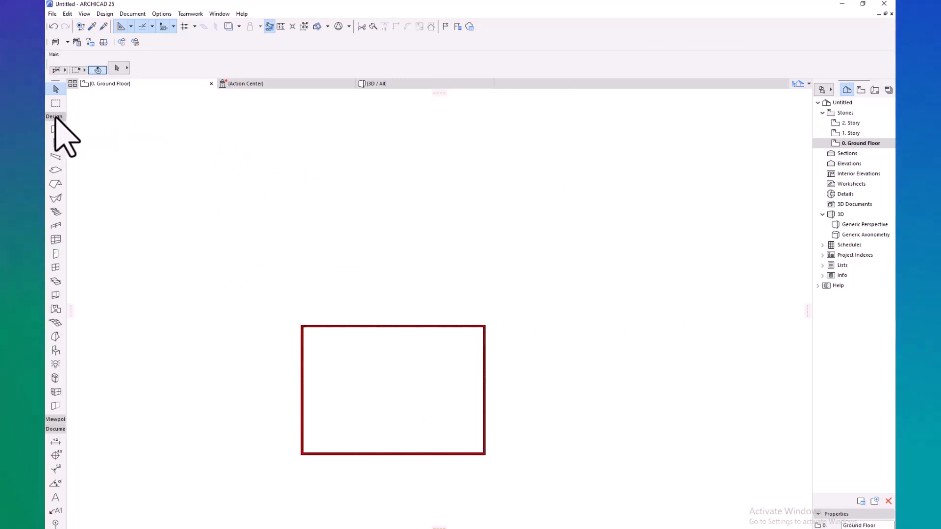
{"action": "left_click", "coordinate": [56, 170]}
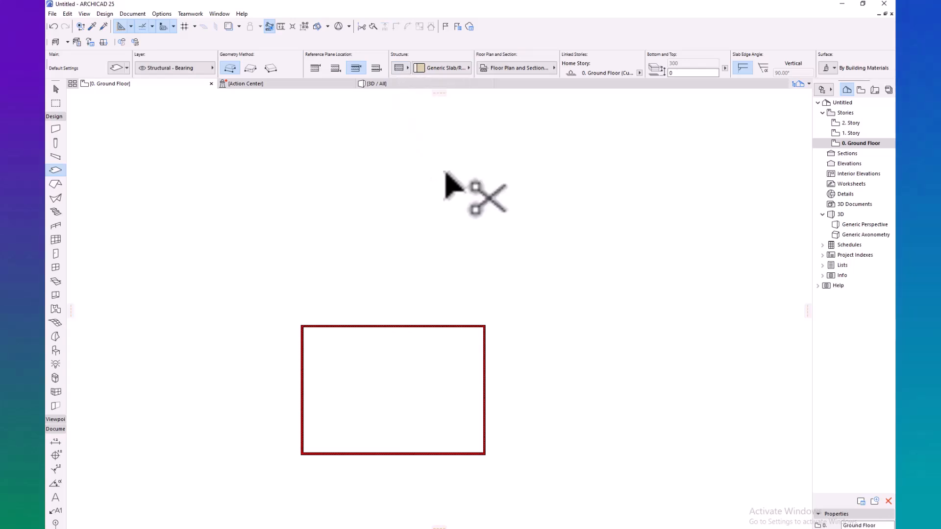
{"action": "key", "text": "ctrl+t"}
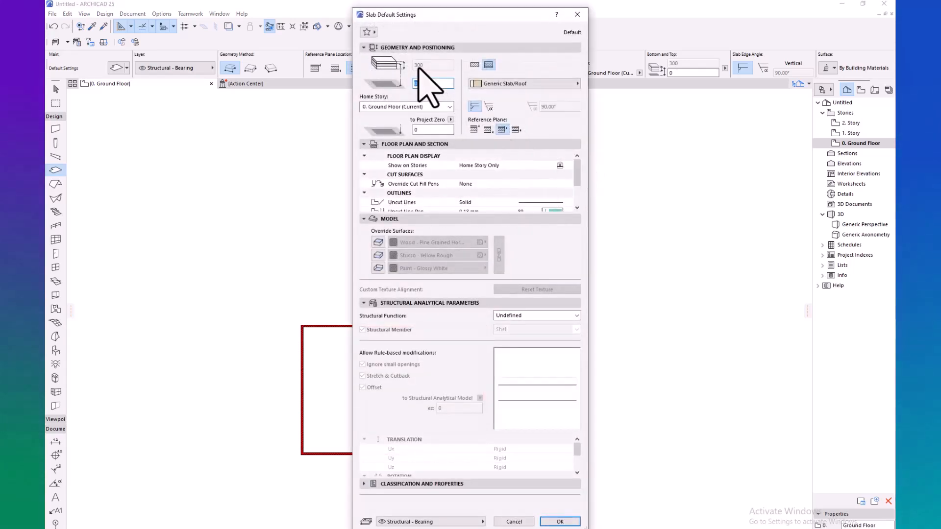
{"action": "left_click", "coordinate": [474, 64]}
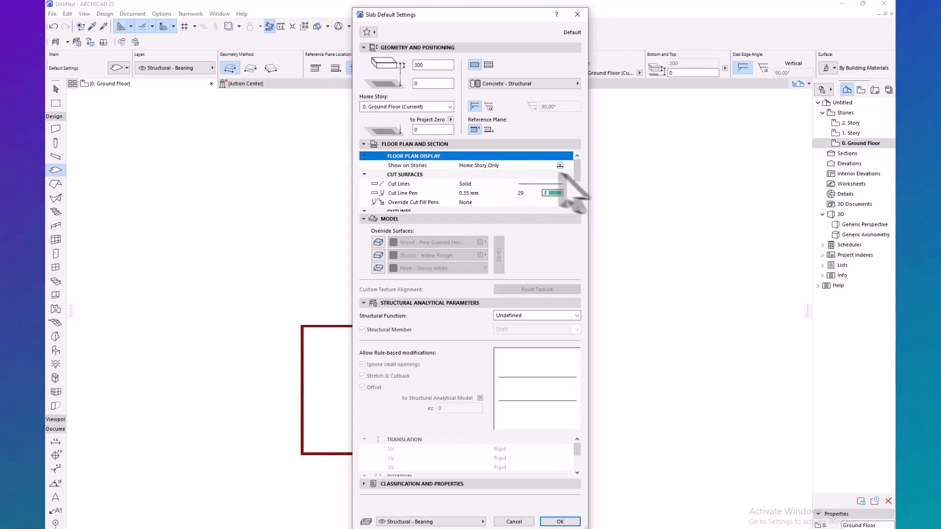
{"action": "left_click", "coordinate": [483, 202]}
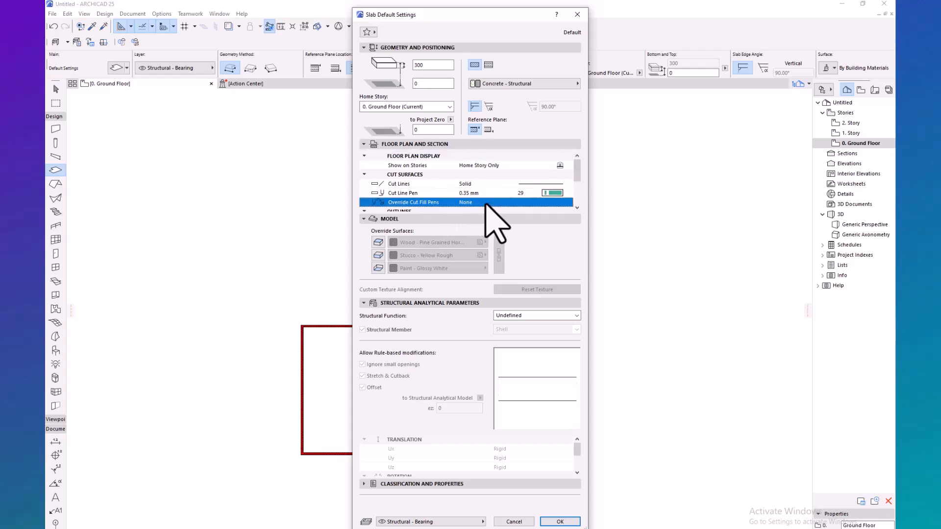
{"action": "left_click", "coordinate": [568, 202]}
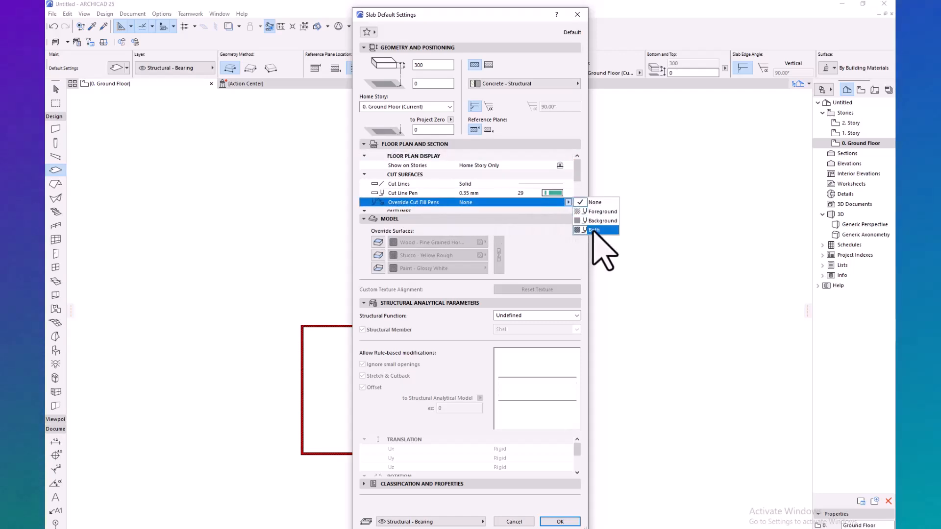
{"action": "left_click", "coordinate": [595, 230]}
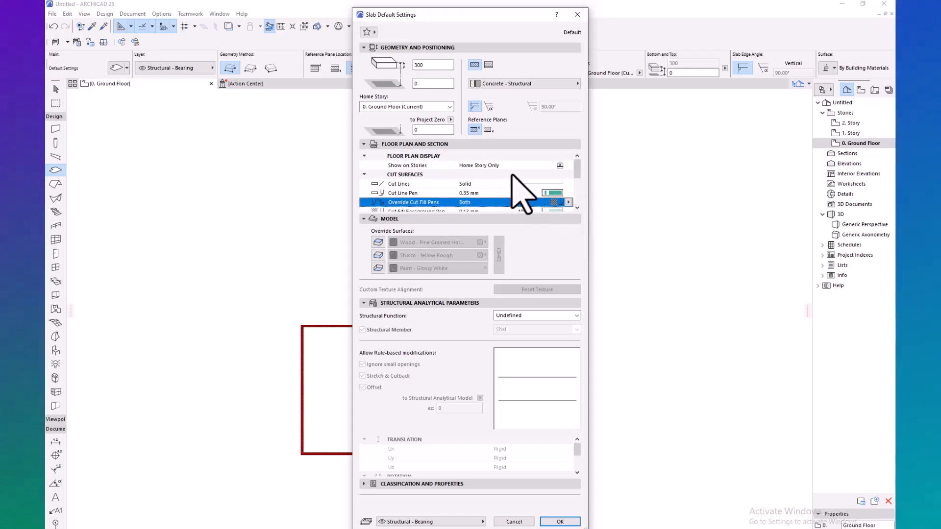
Set the slab's cut fill foreground pen to black pen 1 and the cut fill background pen to the green 0.18 mm pen.
{"action": "scroll", "coordinate": [512, 175], "scroll_direction": "up", "scroll_amount": 1}
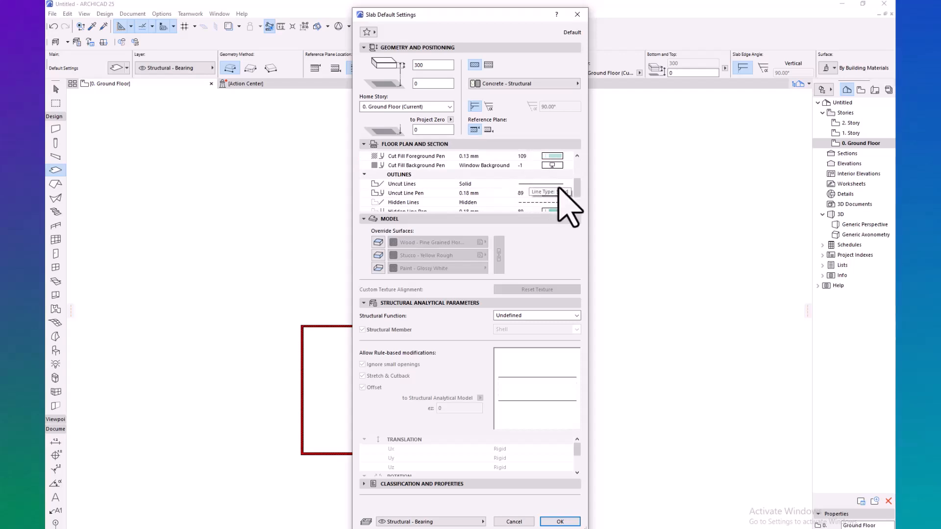
{"action": "scroll", "coordinate": [556, 193], "scroll_direction": "down", "scroll_amount": 2}
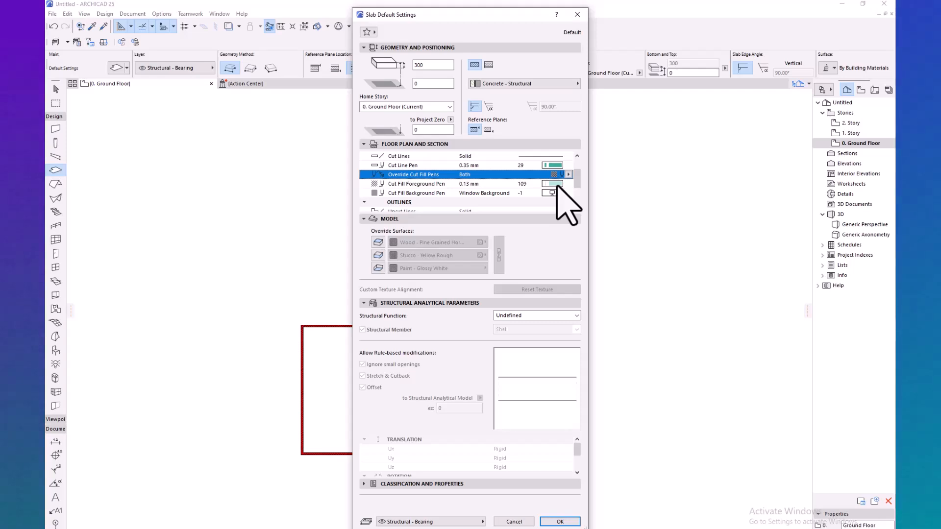
{"action": "left_click", "coordinate": [557, 185]}
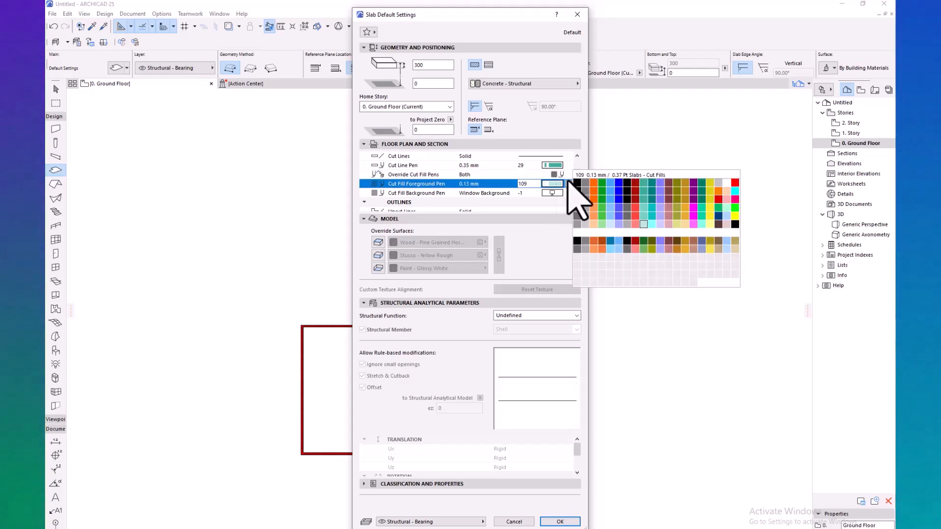
{"action": "left_click", "coordinate": [577, 183]}
{"action": "left_click", "coordinate": [552, 192]}
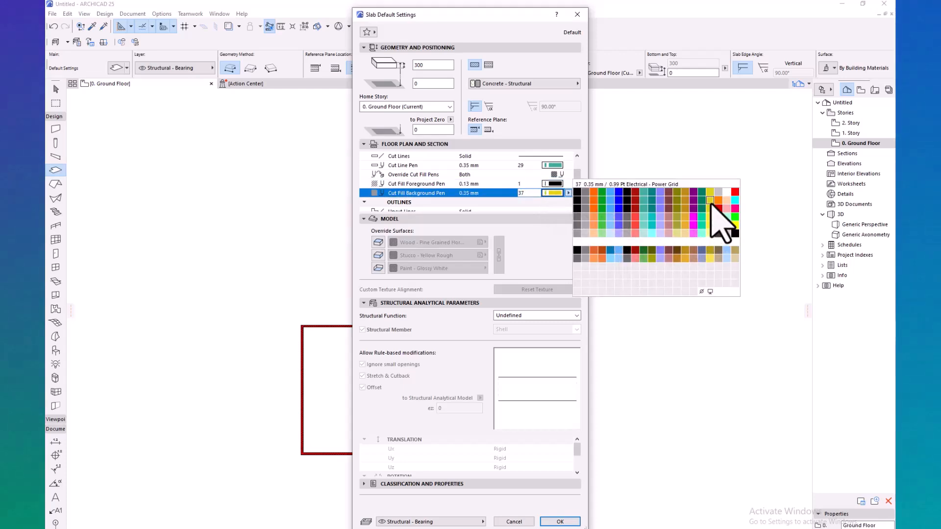
{"action": "left_click", "coordinate": [594, 208]}
{"action": "left_click", "coordinate": [602, 207]}
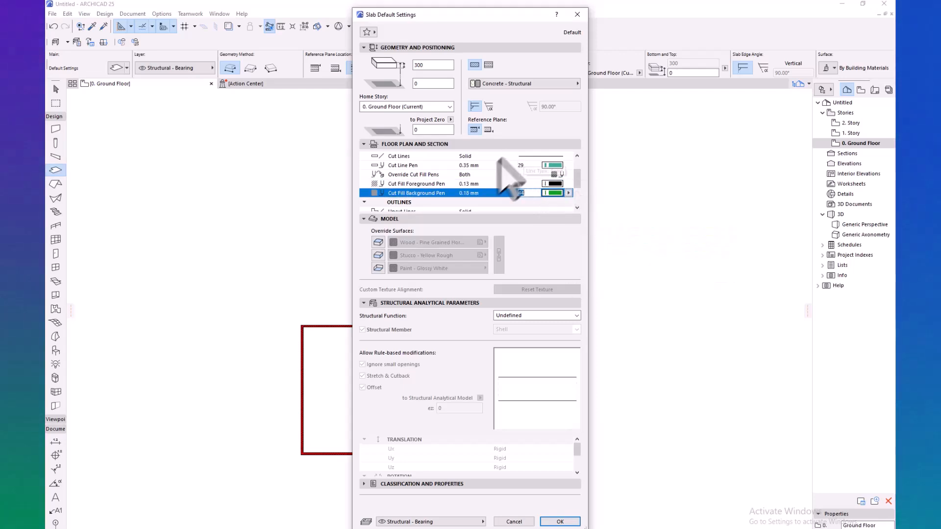
Set the slab's cut line, uncut line and hidden line pens to black pen 1.
{"action": "scroll", "coordinate": [541, 182], "scroll_direction": "down", "scroll_amount": 3}
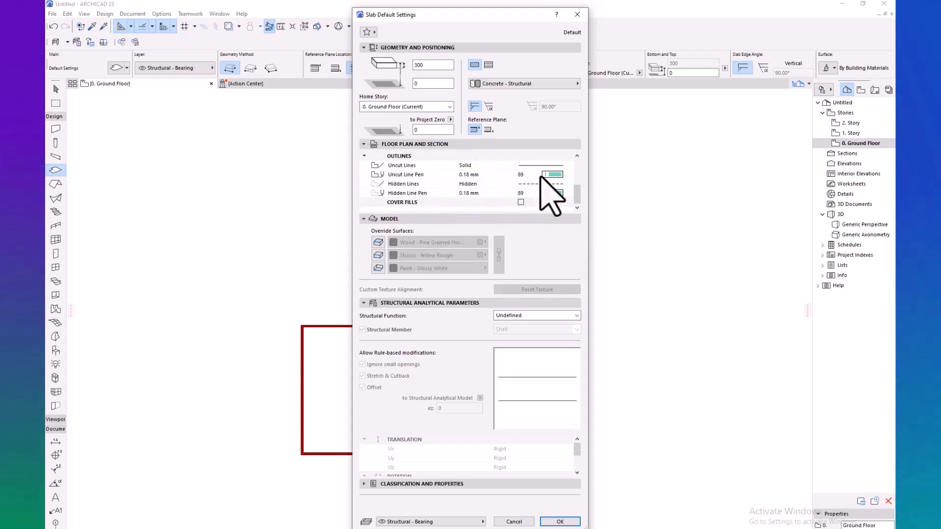
{"action": "scroll", "coordinate": [544, 191], "scroll_direction": "up", "scroll_amount": 3}
{"action": "left_click", "coordinate": [546, 192]}
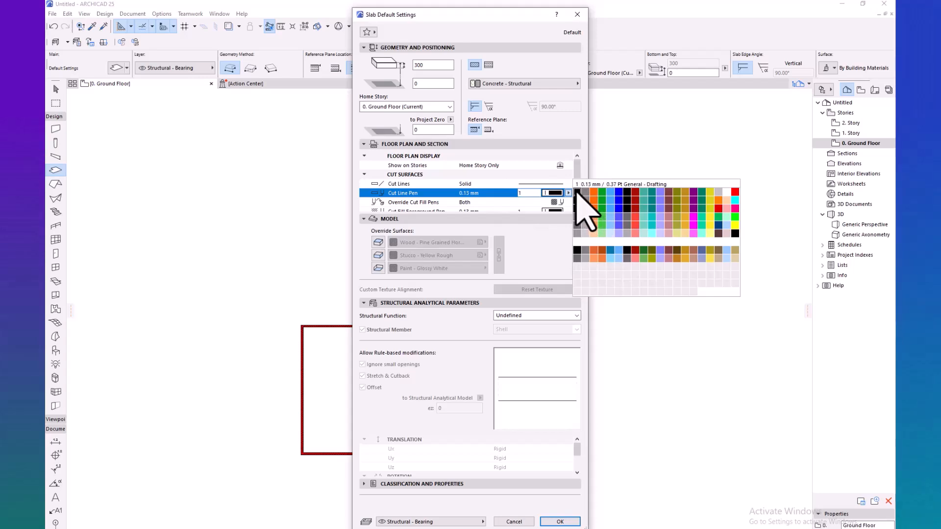
{"action": "left_click", "coordinate": [576, 192]}
{"action": "scroll", "coordinate": [514, 167], "scroll_direction": "down", "scroll_amount": 4}
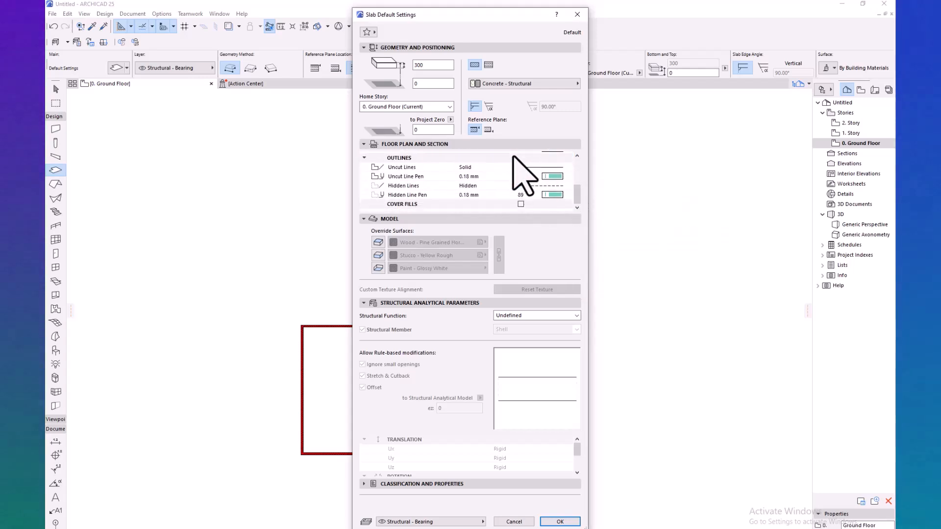
{"action": "left_click", "coordinate": [559, 175]}
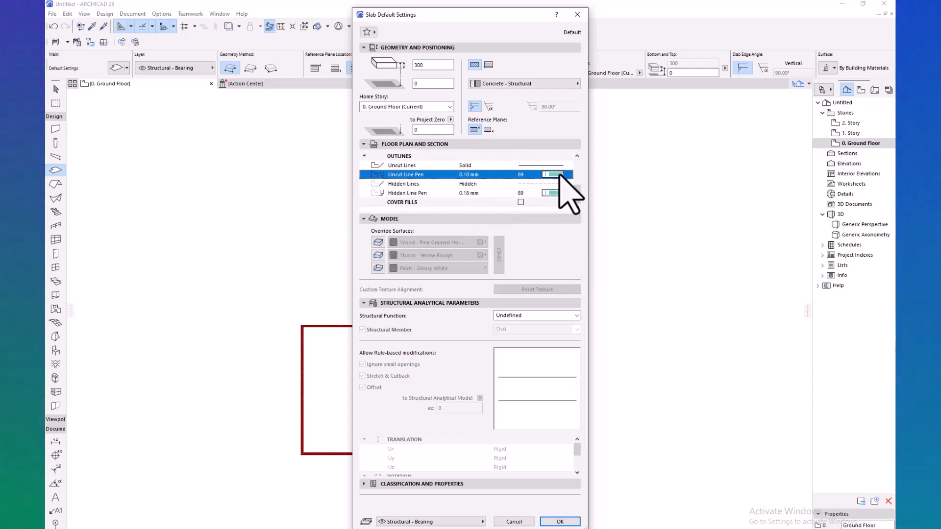
{"action": "left_click", "coordinate": [576, 174]}
{"action": "left_click", "coordinate": [554, 194]}
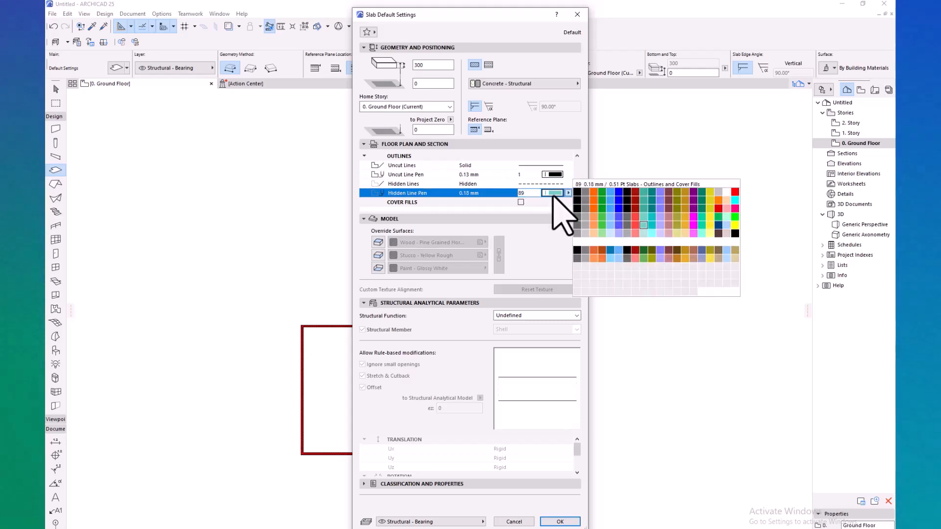
{"action": "left_click", "coordinate": [576, 192]}
{"action": "scroll", "coordinate": [510, 196], "scroll_direction": "up", "scroll_amount": 3}
{"action": "scroll", "coordinate": [504, 199], "scroll_direction": "down", "scroll_amount": 3}
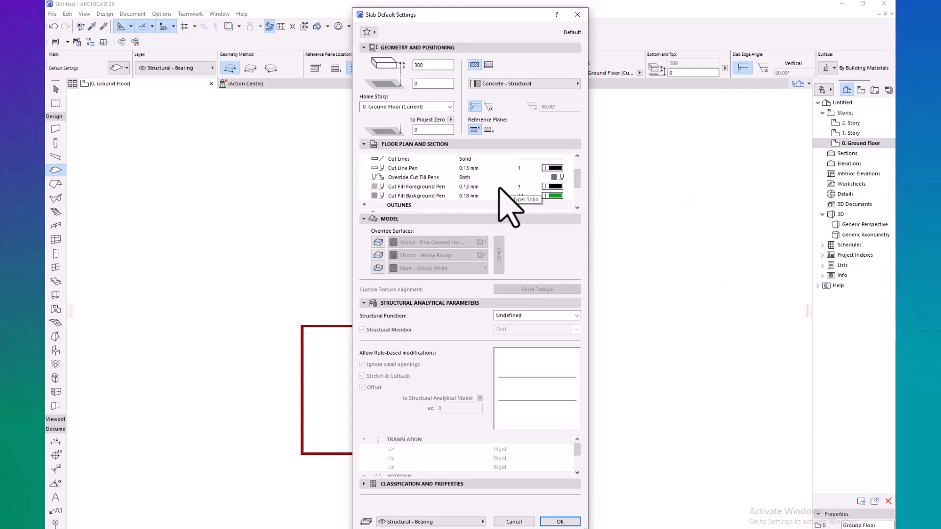
Override all three slab surfaces with Concrete - 02, linking them together, and apply the slab default settings.
{"action": "left_click", "coordinate": [378, 242]}
{"action": "left_click", "coordinate": [379, 255]}
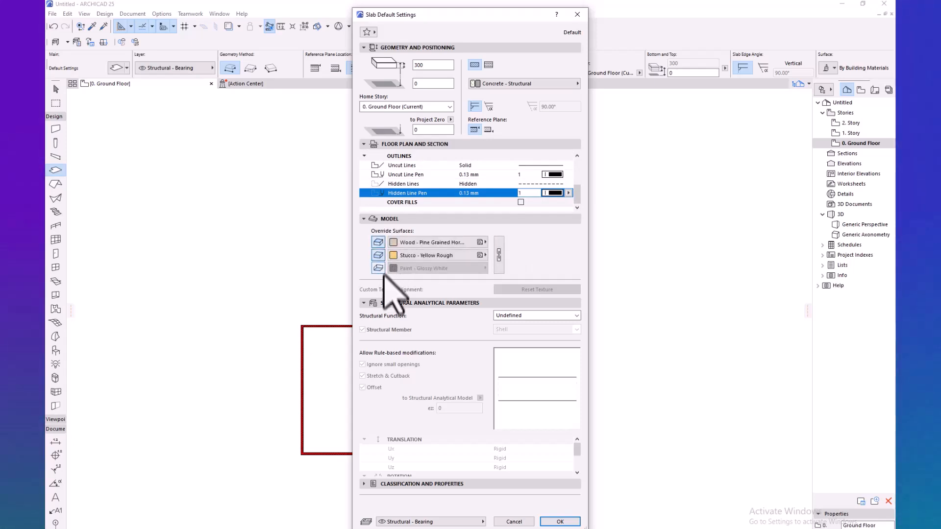
{"action": "left_click", "coordinate": [378, 269]}
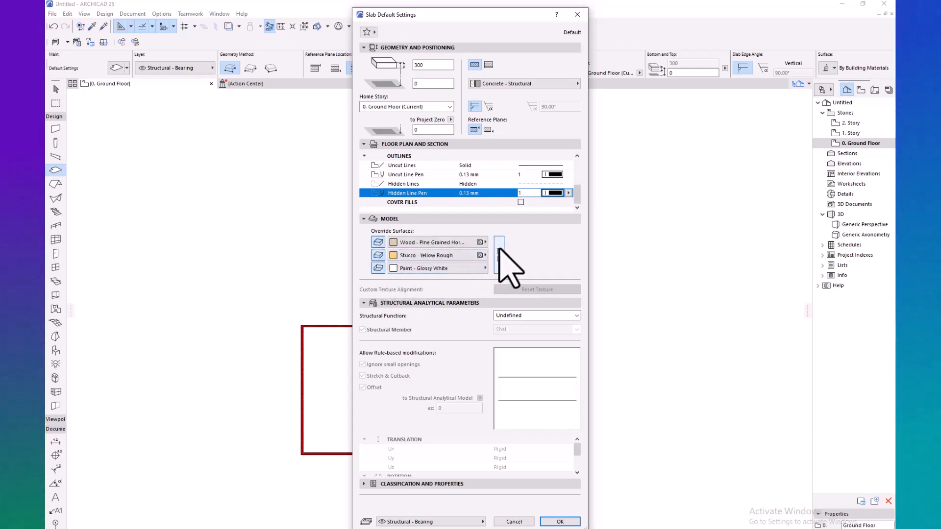
{"action": "left_click", "coordinate": [452, 242]}
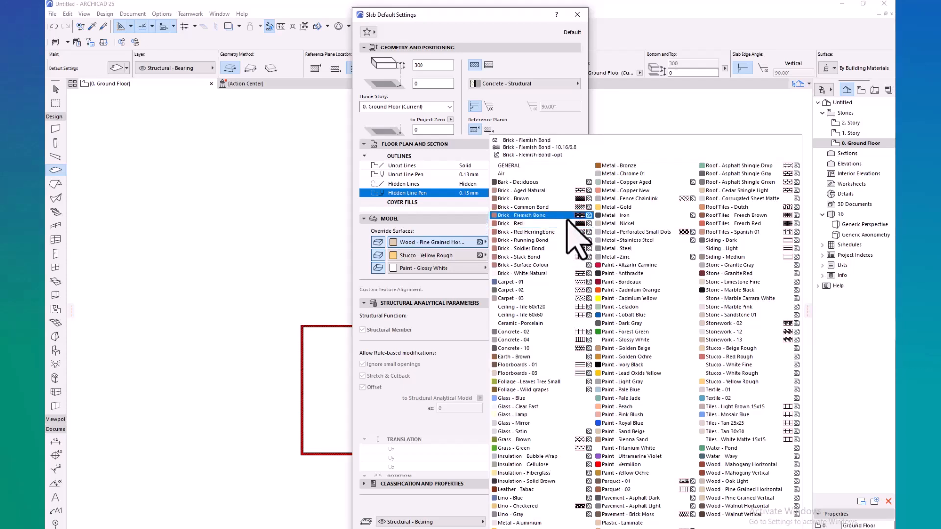
{"action": "left_click", "coordinate": [526, 332]}
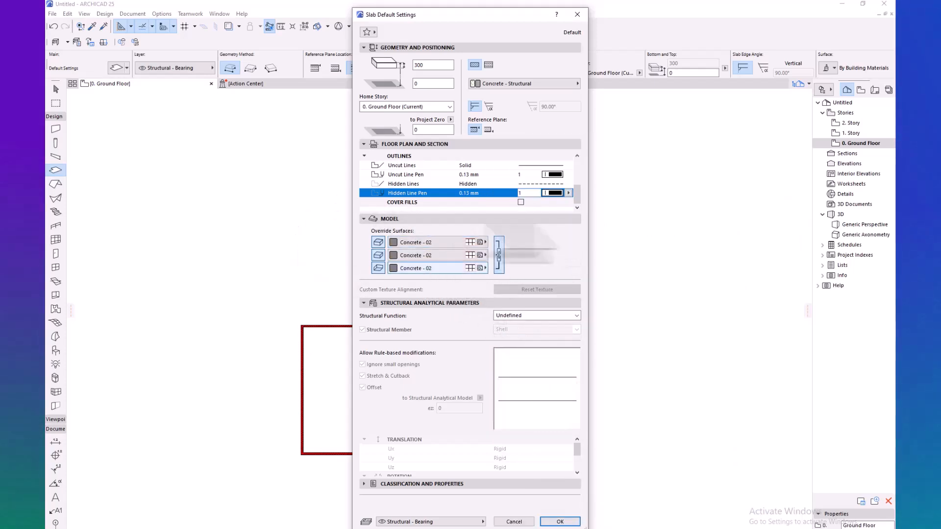
{"action": "left_click", "coordinate": [499, 254]}
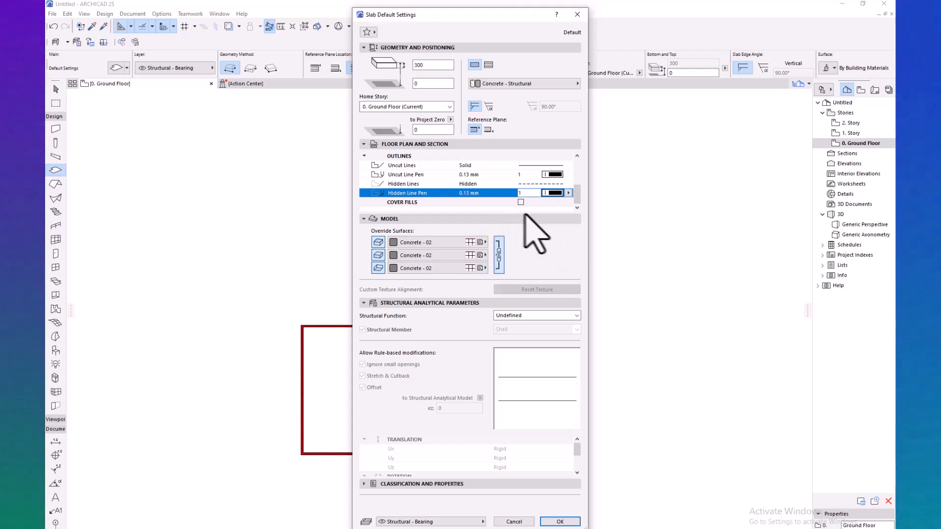
{"action": "left_click", "coordinate": [558, 522]}
Draw a small square slab in the empty space above the brick walls using the rectangular geometry method.
{"action": "scroll", "coordinate": [265, 359], "scroll_direction": "up", "scroll_amount": 4}
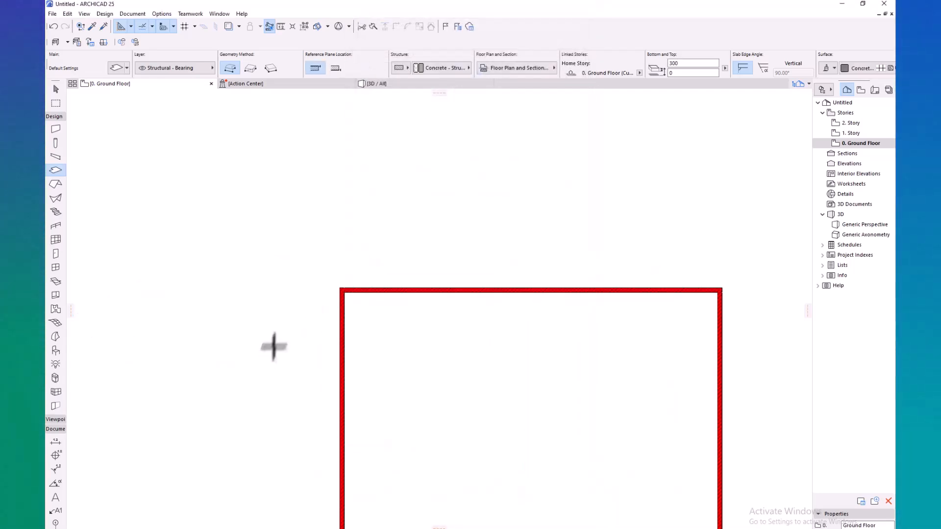
{"action": "scroll", "coordinate": [279, 322], "scroll_direction": "down", "scroll_amount": 4}
{"action": "middle_click_drag", "start_coordinate": [288, 341], "coordinate": [278, 392]}
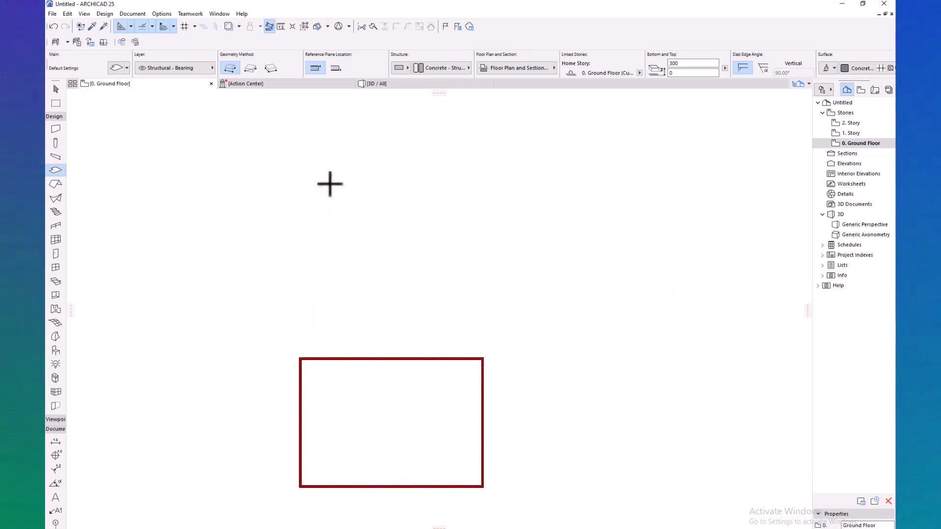
{"action": "left_click", "coordinate": [250, 69]}
{"action": "left_click", "coordinate": [405, 258]}
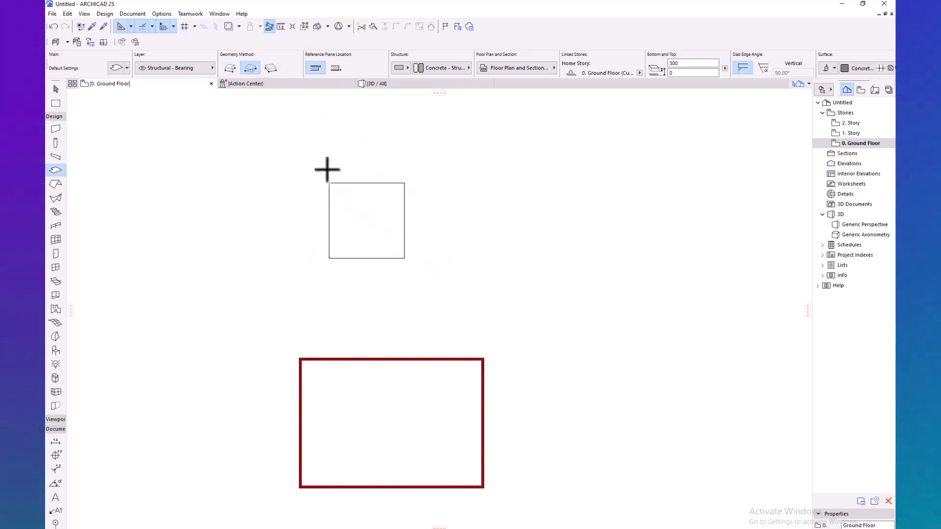
Finish with the Slab tool and show the whole model in the 3D view.
{"action": "scroll", "coordinate": [328, 170], "scroll_direction": "up", "scroll_amount": 4}
{"action": "scroll", "coordinate": [357, 223], "scroll_direction": "down", "scroll_amount": 4}
{"action": "middle_click_drag", "start_coordinate": [434, 299], "coordinate": [431, 319]}
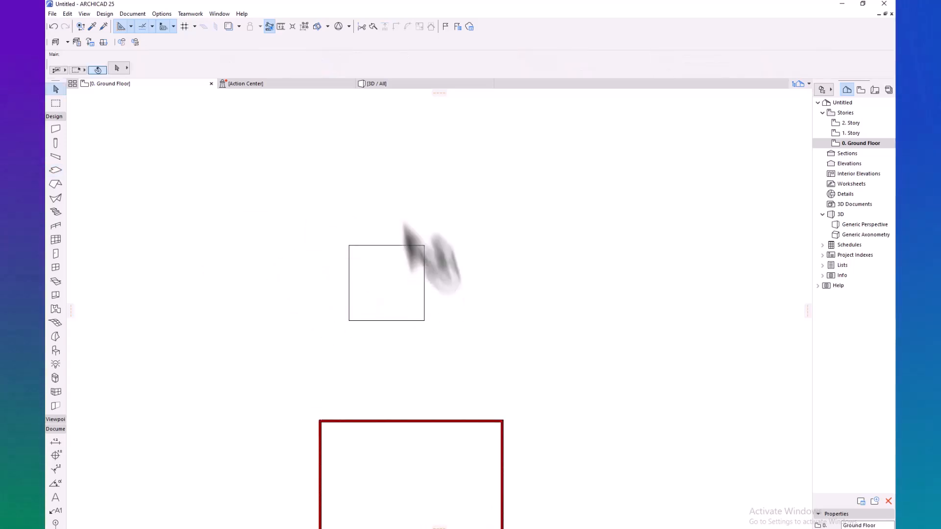
{"action": "left_click", "coordinate": [378, 84]}
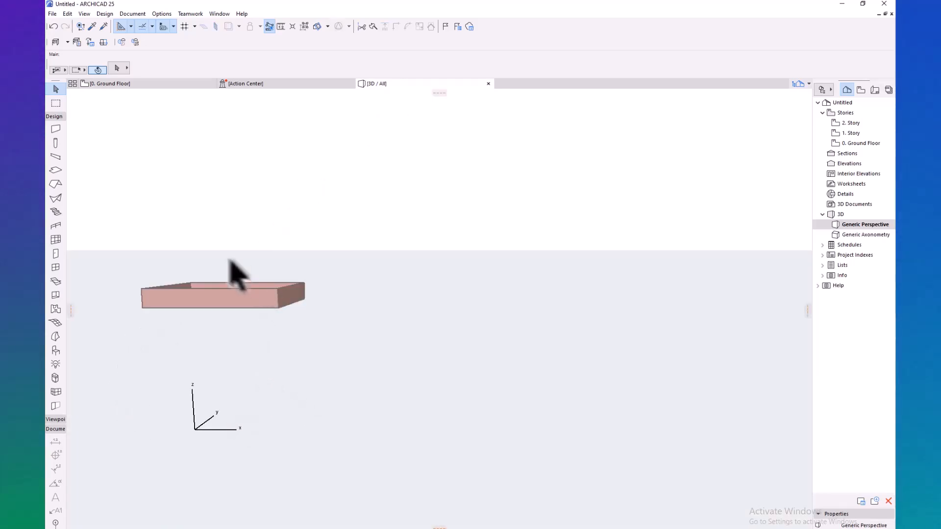
Examine the brick wall enclosure and the concrete slab from above in the 3D view.
{"action": "middle_click_drag", "start_coordinate": [236, 276], "coordinate": [455, 361], "text": "shift"}
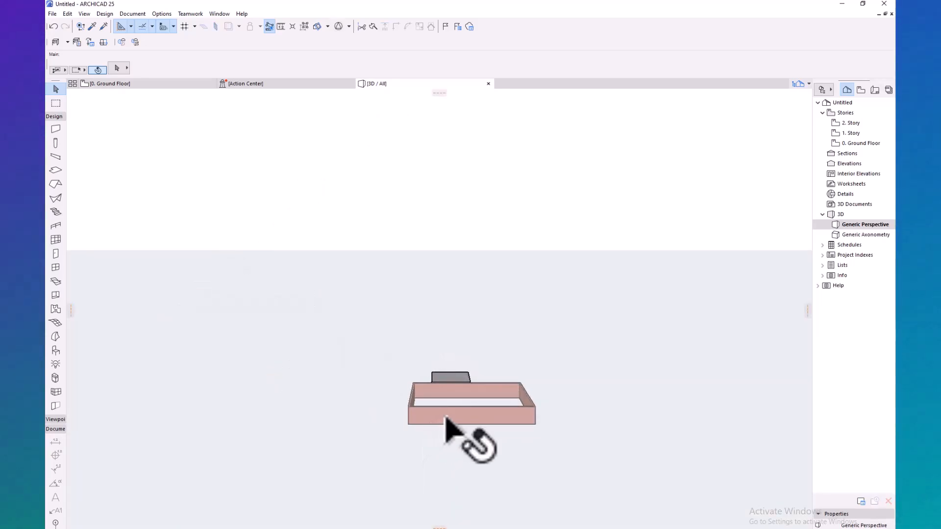
{"action": "left_click", "coordinate": [478, 418]}
{"action": "scroll", "coordinate": [477, 418], "scroll_direction": "up", "scroll_amount": 5}
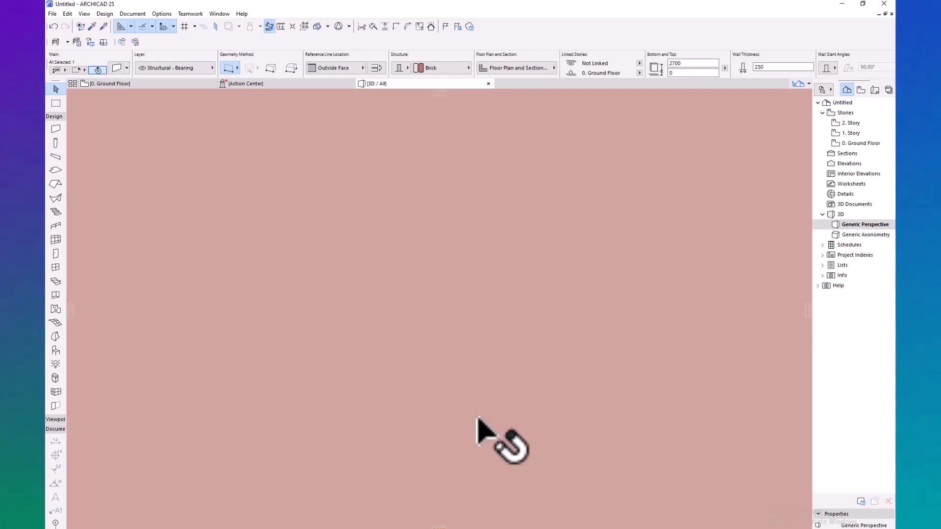
{"action": "scroll", "coordinate": [453, 313], "scroll_direction": "down", "scroll_amount": 5}
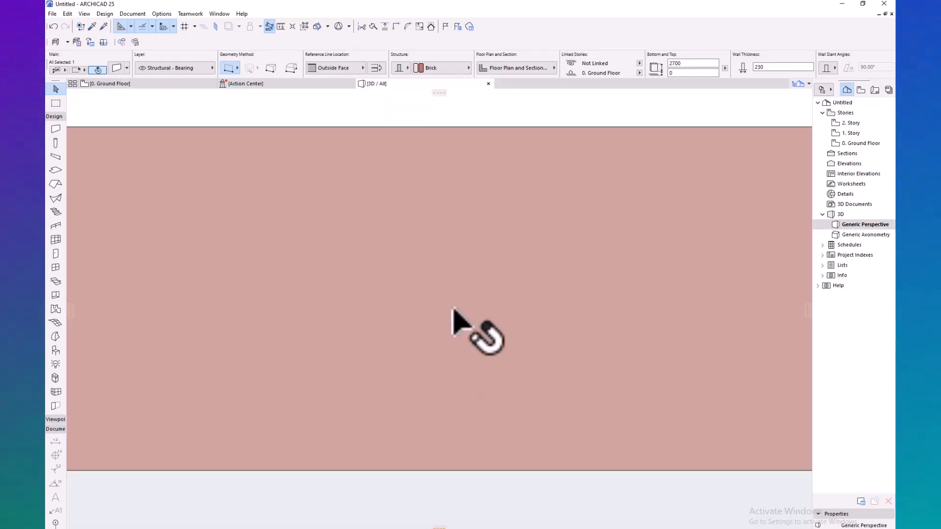
{"action": "middle_click_drag", "start_coordinate": [429, 305], "coordinate": [449, 330]}
{"action": "left_click", "coordinate": [463, 357]}
{"action": "middle_click_drag", "start_coordinate": [470, 253], "coordinate": [458, 319], "text": "shift"}
{"action": "scroll", "coordinate": [447, 237], "scroll_direction": "down", "scroll_amount": 5}
{"action": "middle_click_drag", "start_coordinate": [408, 167], "coordinate": [406, 456]}
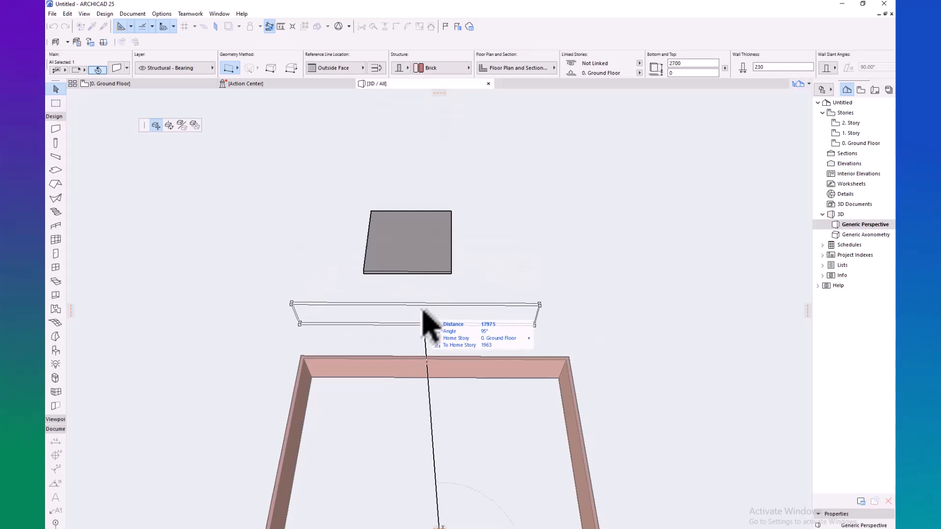
{"action": "key", "text": "Escape"}
{"action": "scroll", "coordinate": [437, 301], "scroll_direction": "down", "scroll_amount": 3}
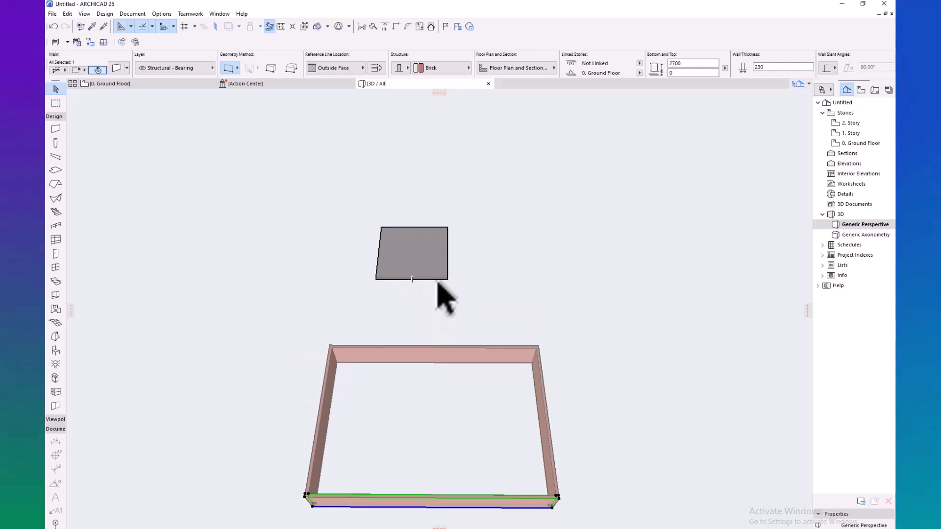
{"action": "key", "text": "Escape"}
{"action": "scroll", "coordinate": [491, 294], "scroll_direction": "down", "scroll_amount": 2}
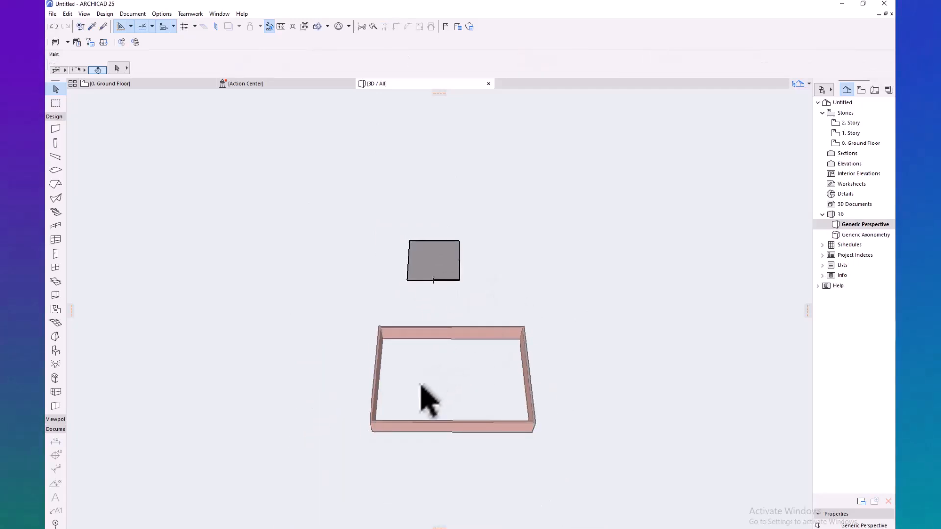
{"action": "middle_click_drag", "start_coordinate": [426, 395], "coordinate": [409, 336]}
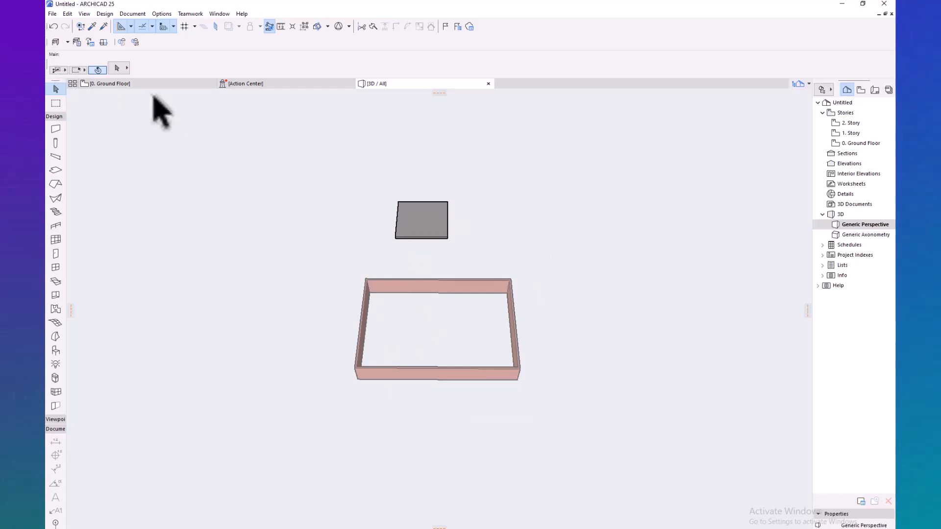
Return to the Ground Floor plan and open the Roof tool's default settings.
{"action": "left_click", "coordinate": [178, 87]}
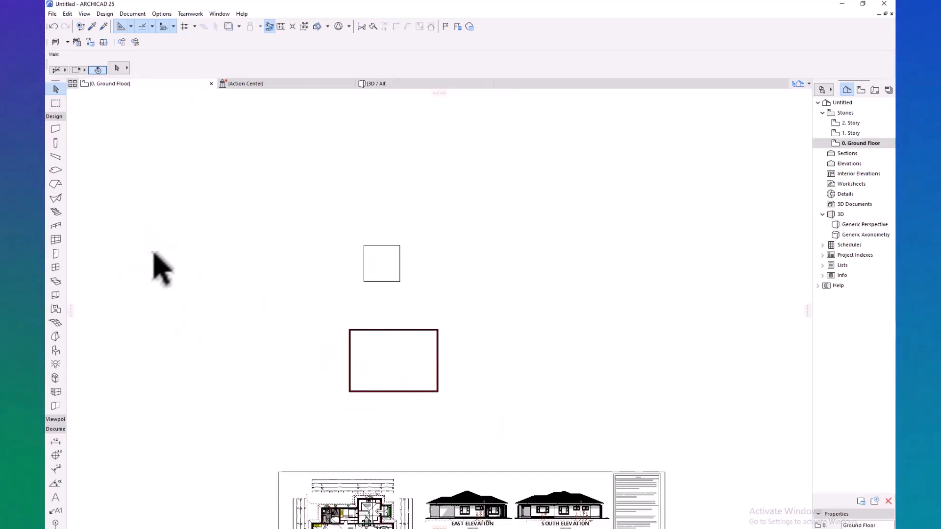
{"action": "left_click", "coordinate": [49, 186]}
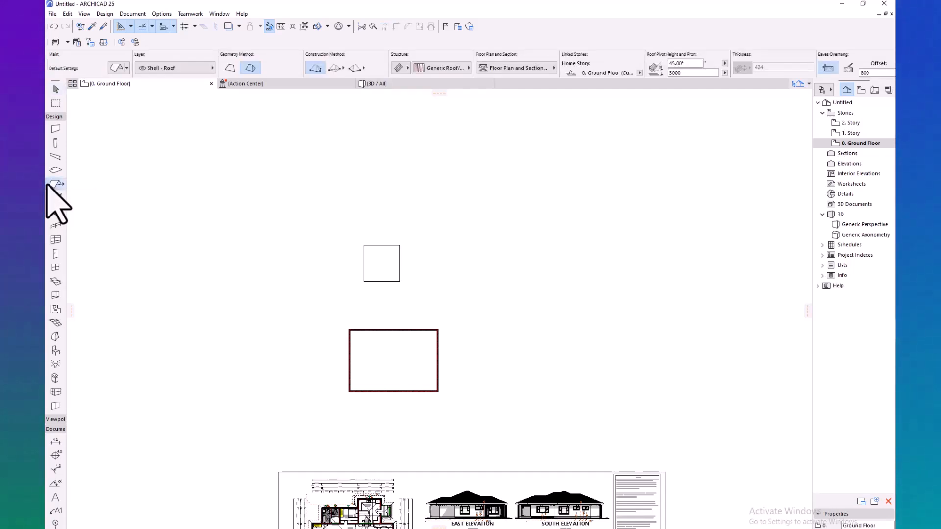
{"action": "double_click", "coordinate": [54, 185]}
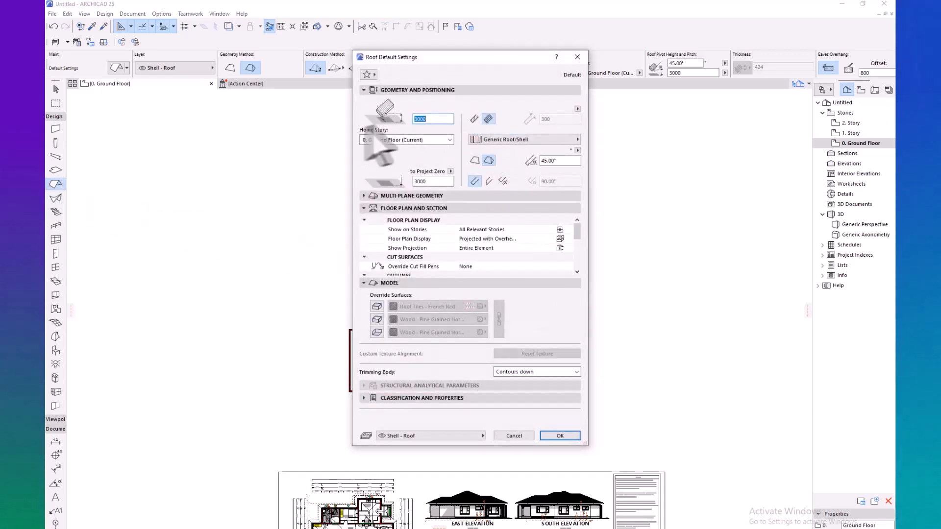
{"action": "key", "text": "BackSpace"}
{"action": "key", "text": "BackSpace"}
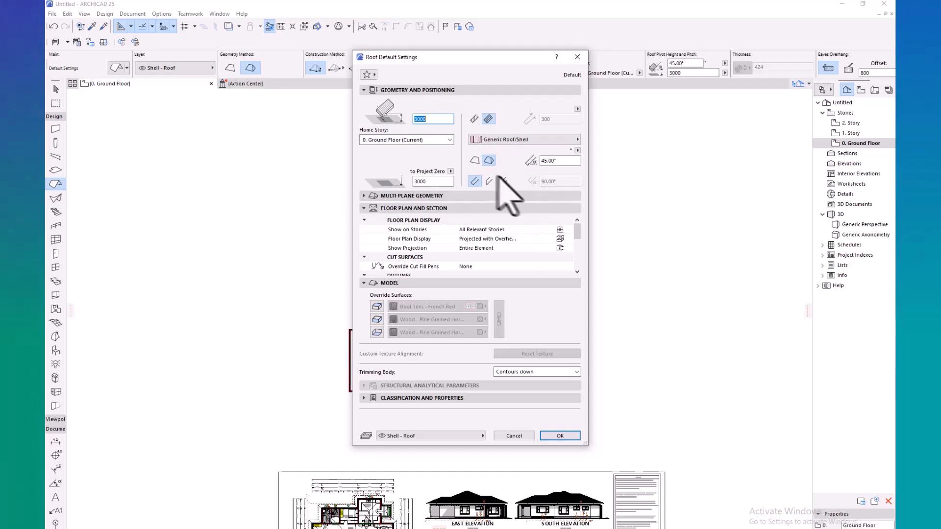
Give the roof a basic Timber - Roof structure with a 22° pitch and vertical edges.
{"action": "left_click", "coordinate": [474, 120]}
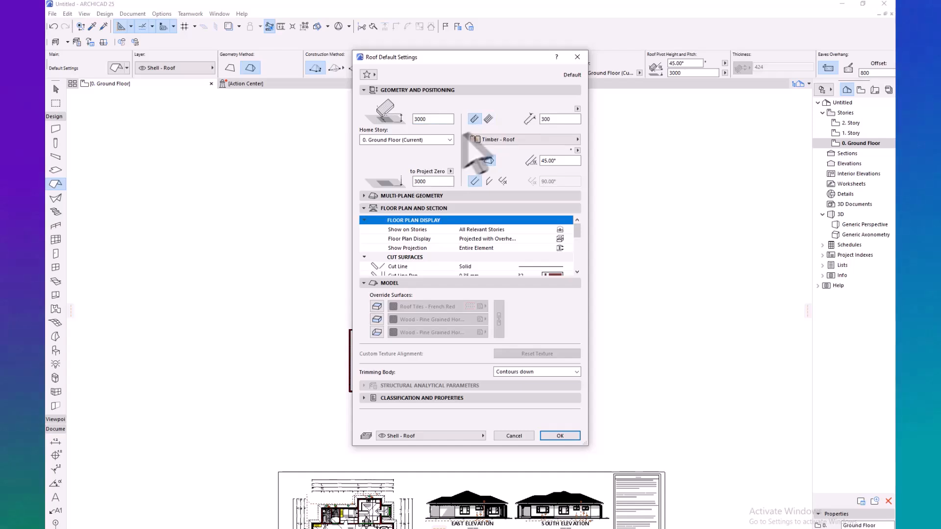
{"action": "left_click", "coordinate": [550, 141]}
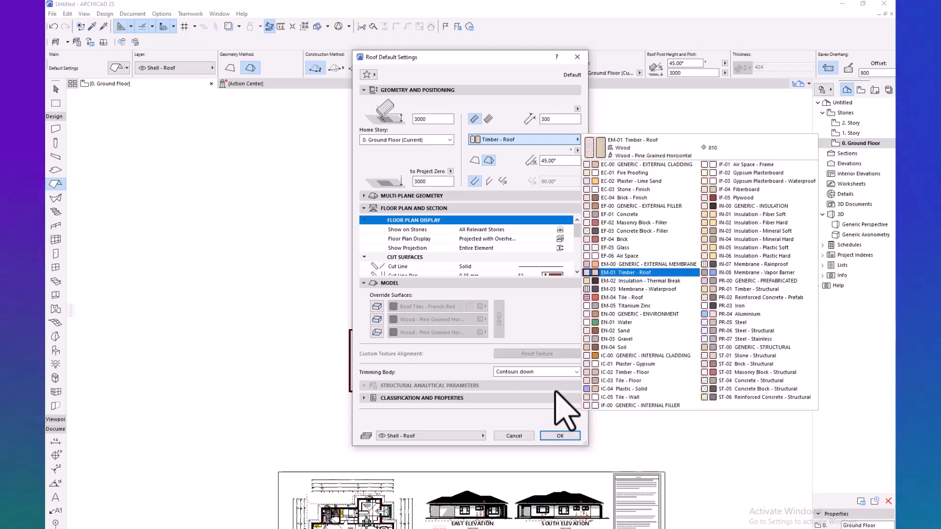
{"action": "left_click", "coordinate": [563, 319]}
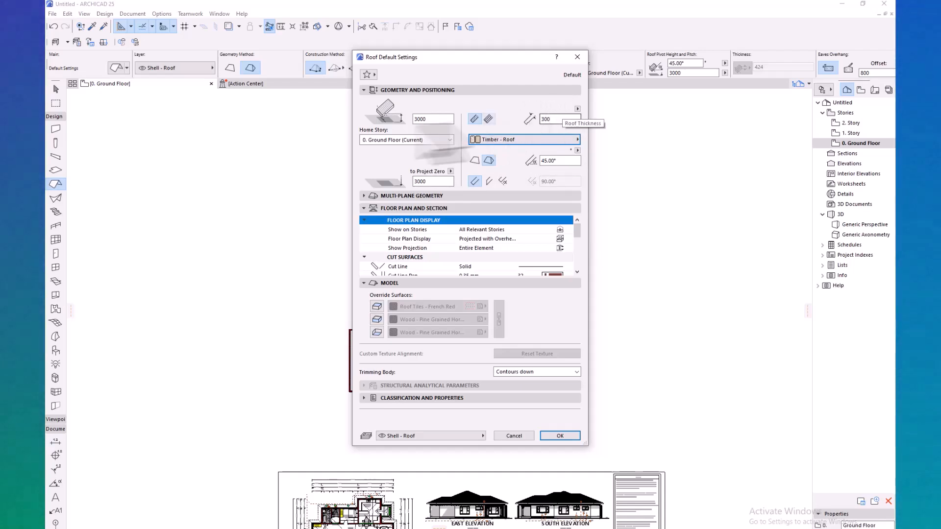
{"action": "left_click_drag", "start_coordinate": [561, 163], "coordinate": [499, 165]}
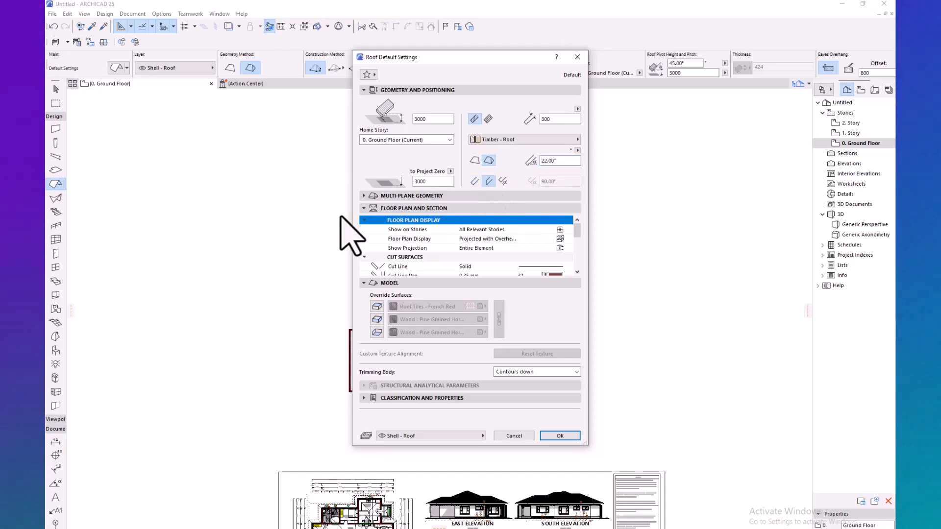
Review the roof's multi-plane geometry settings, including pitch levels and eaves overhang, and collapse the geometry sections.
{"action": "left_click", "coordinate": [465, 196]}
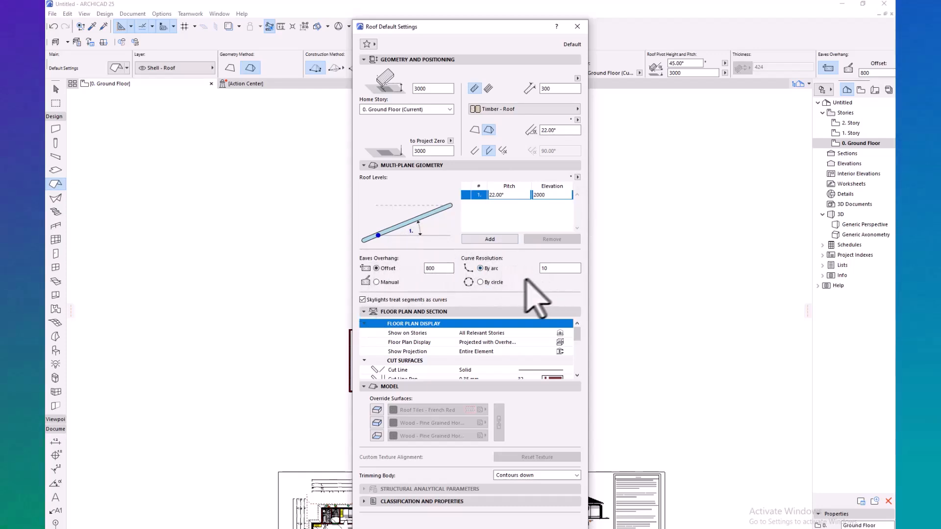
{"action": "left_click", "coordinate": [403, 166]}
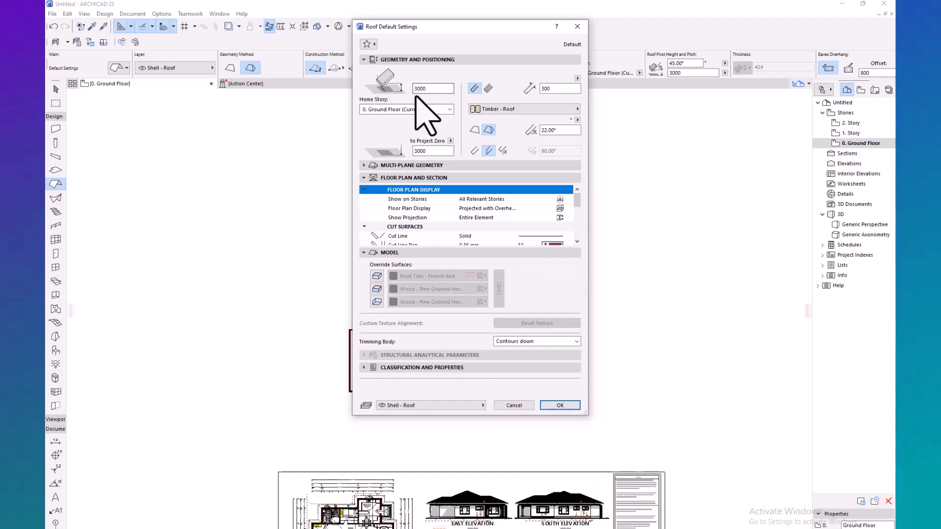
{"action": "left_click", "coordinate": [447, 60]}
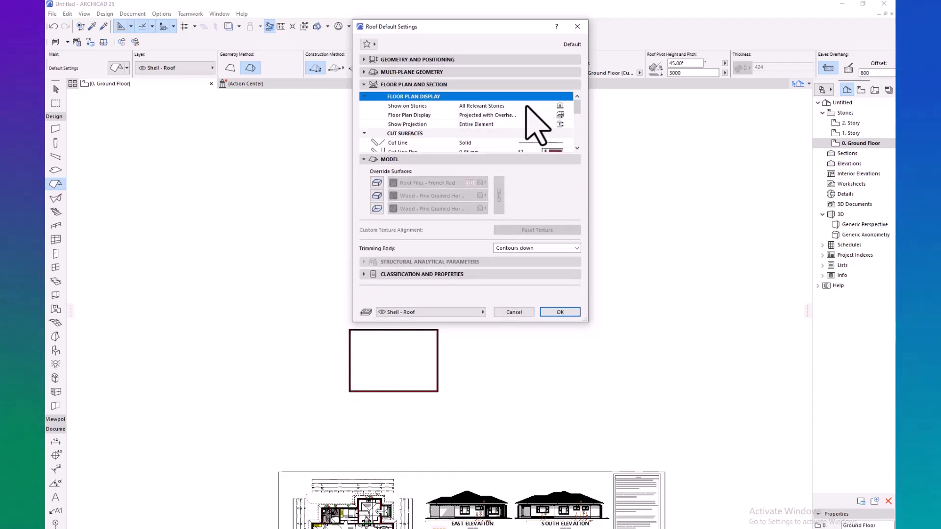
Override both of the roof's cut fill pens, using black pen 1 for the foreground and yellow pen 97 for the background.
{"action": "scroll", "coordinate": [537, 129], "scroll_direction": "down", "scroll_amount": 1}
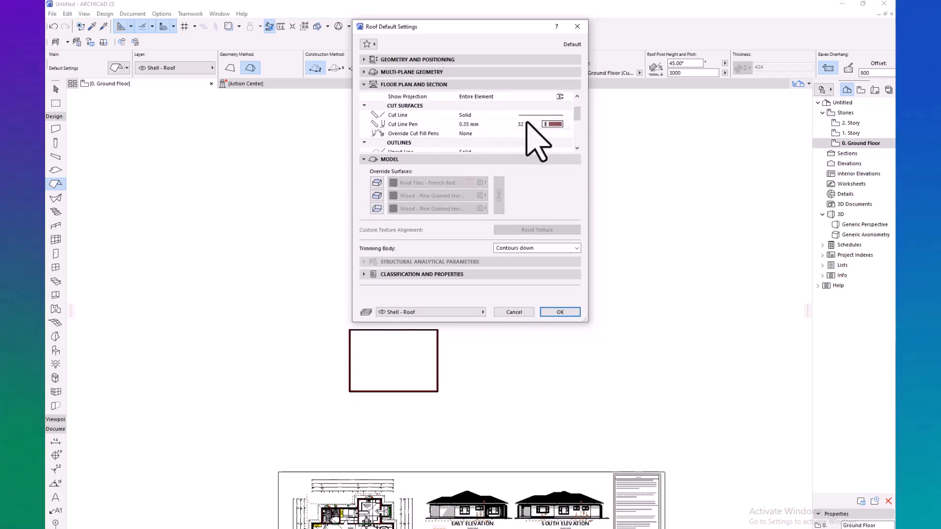
{"action": "left_click", "coordinate": [468, 134]}
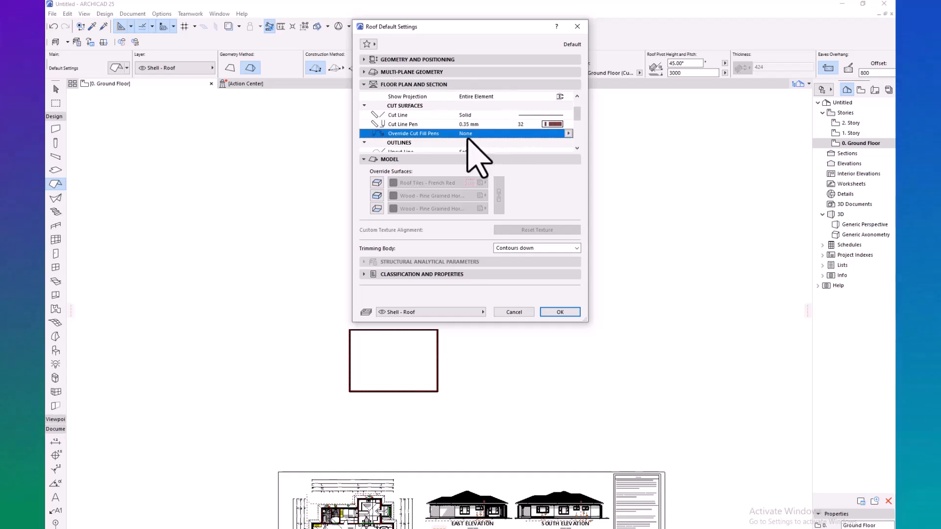
{"action": "left_click", "coordinate": [569, 135]}
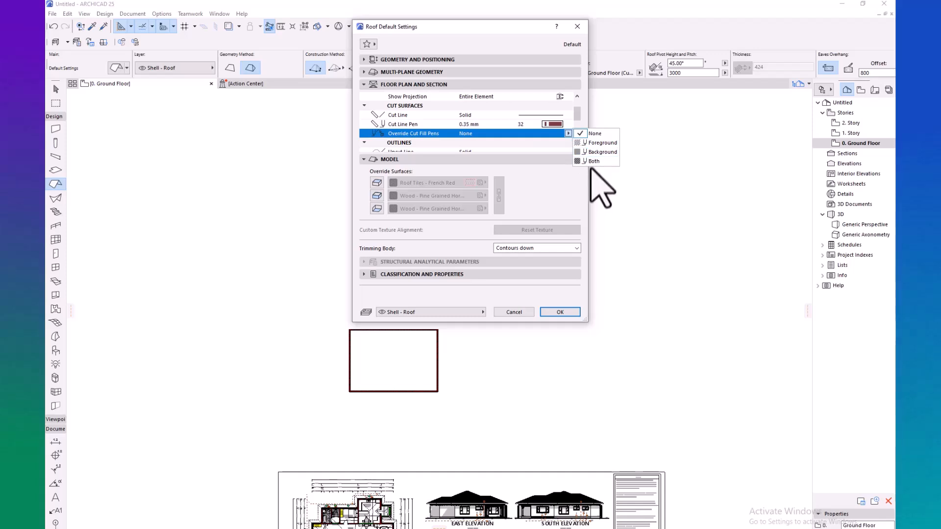
{"action": "left_click", "coordinate": [595, 162]}
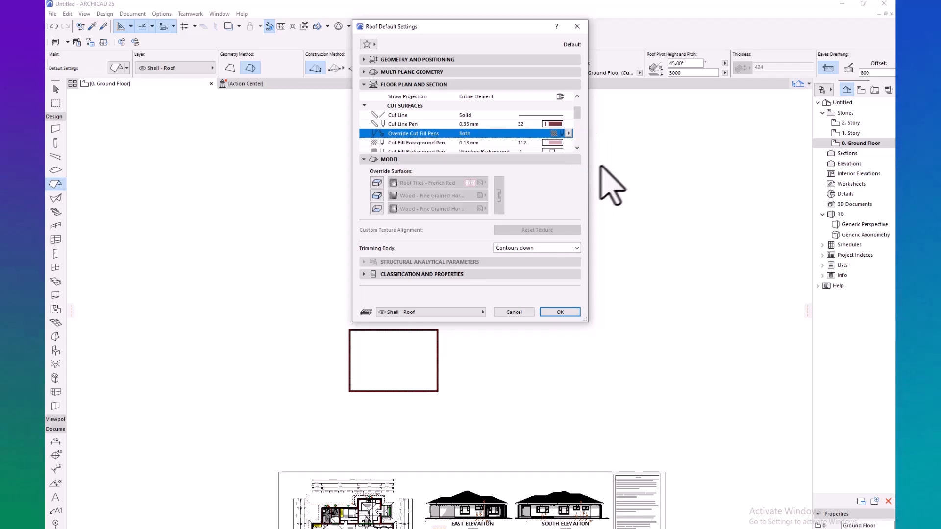
{"action": "scroll", "coordinate": [550, 141], "scroll_direction": "down", "scroll_amount": 2}
{"action": "scroll", "coordinate": [556, 141], "scroll_direction": "up", "scroll_amount": 3}
{"action": "left_click", "coordinate": [560, 144]}
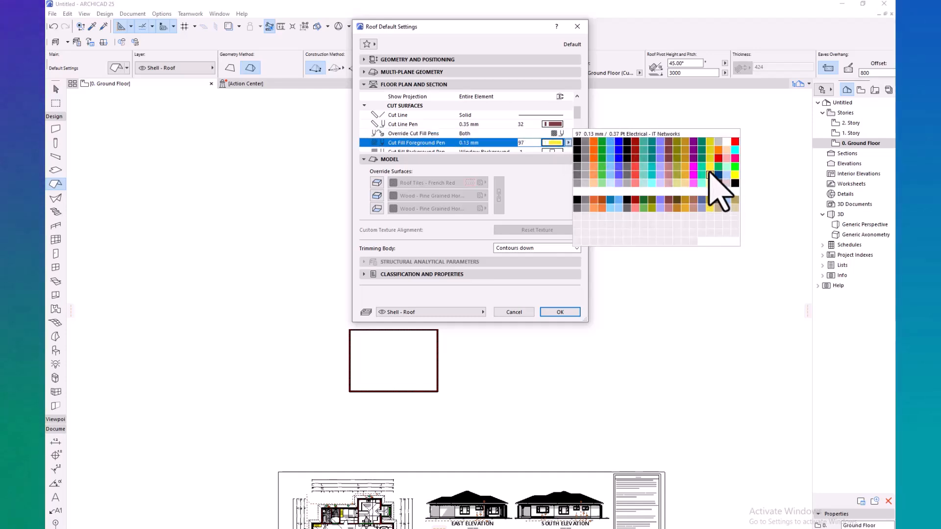
{"action": "left_click", "coordinate": [577, 159]}
{"action": "scroll", "coordinate": [564, 143], "scroll_direction": "down", "scroll_amount": 2}
{"action": "left_click", "coordinate": [553, 124]}
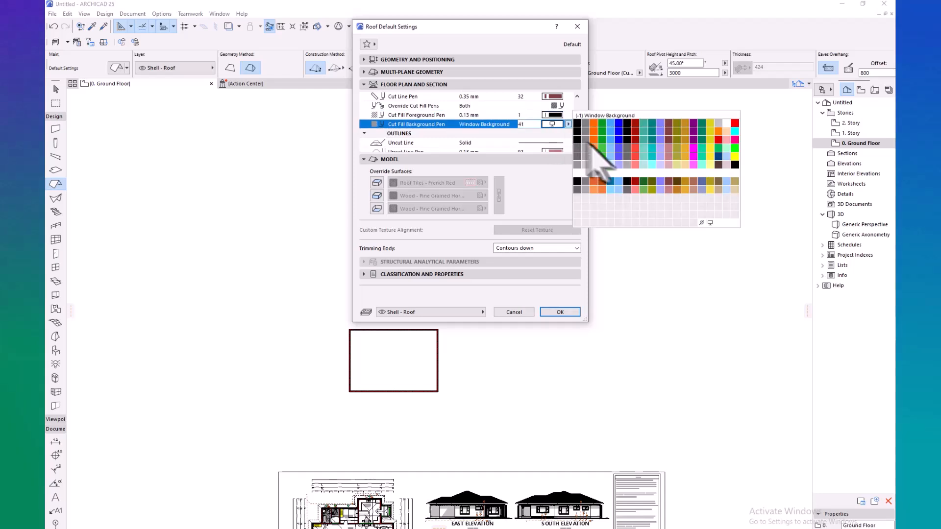
{"action": "left_click", "coordinate": [710, 156]}
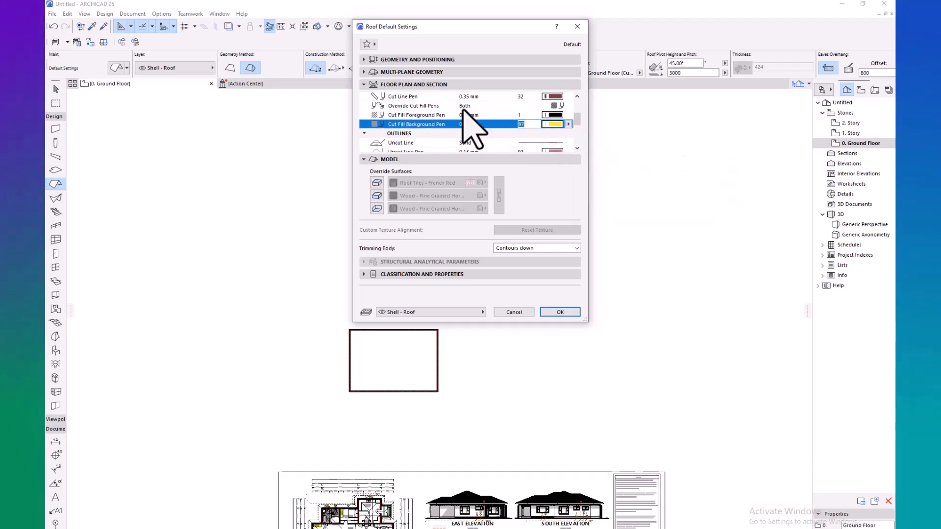
Set the roof's cut line, uncut line and overhead line pens to black pen 1.
{"action": "scroll", "coordinate": [505, 142], "scroll_direction": "up", "scroll_amount": 3}
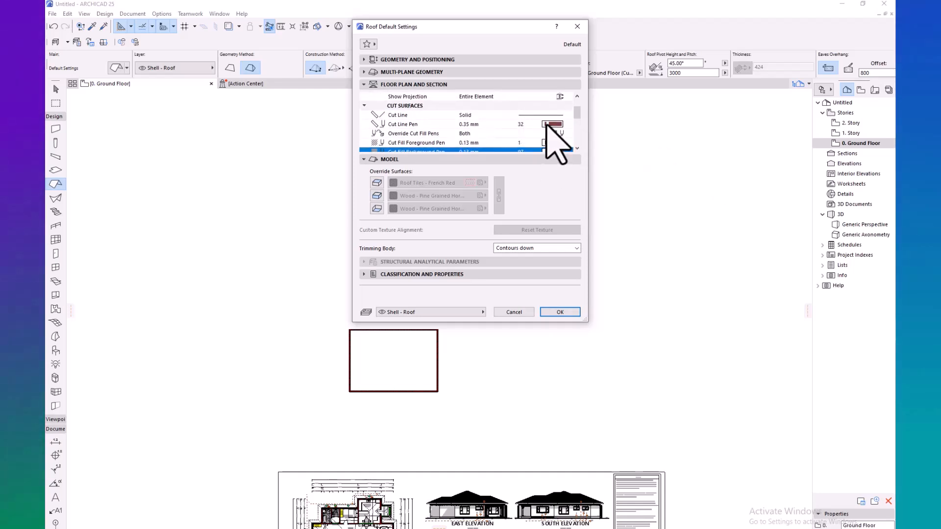
{"action": "left_click", "coordinate": [553, 125]}
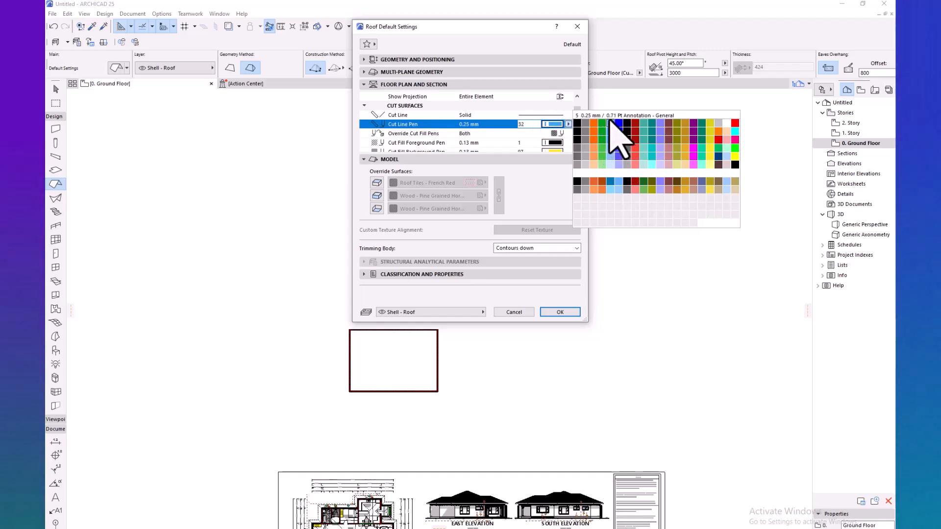
{"action": "left_click", "coordinate": [577, 124]}
{"action": "scroll", "coordinate": [544, 130], "scroll_direction": "down", "scroll_amount": 5}
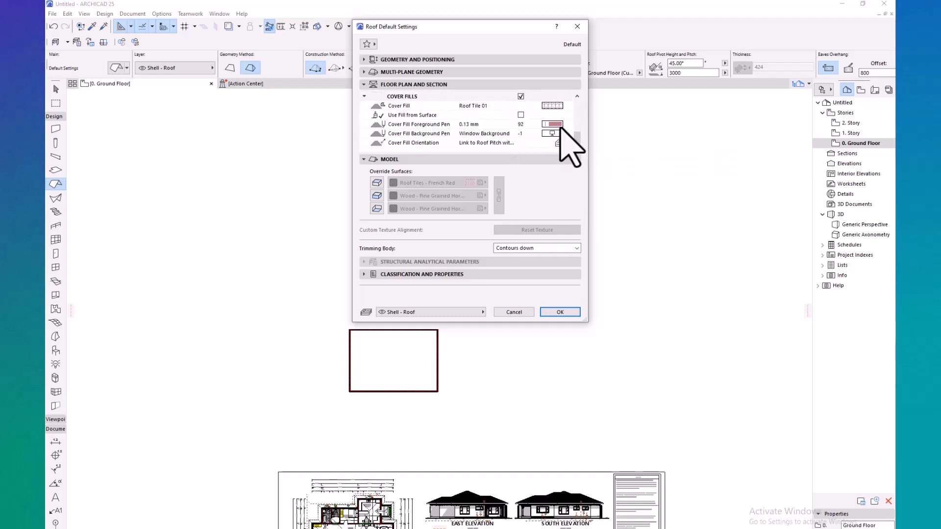
{"action": "scroll", "coordinate": [562, 129], "scroll_direction": "up", "scroll_amount": 3}
{"action": "left_click", "coordinate": [564, 125]}
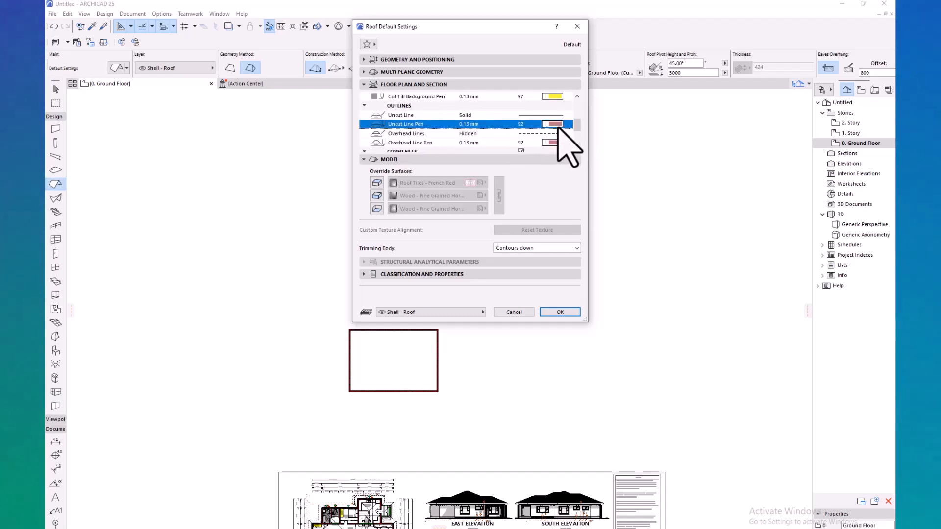
{"action": "left_click", "coordinate": [581, 124]}
{"action": "left_click", "coordinate": [558, 142]}
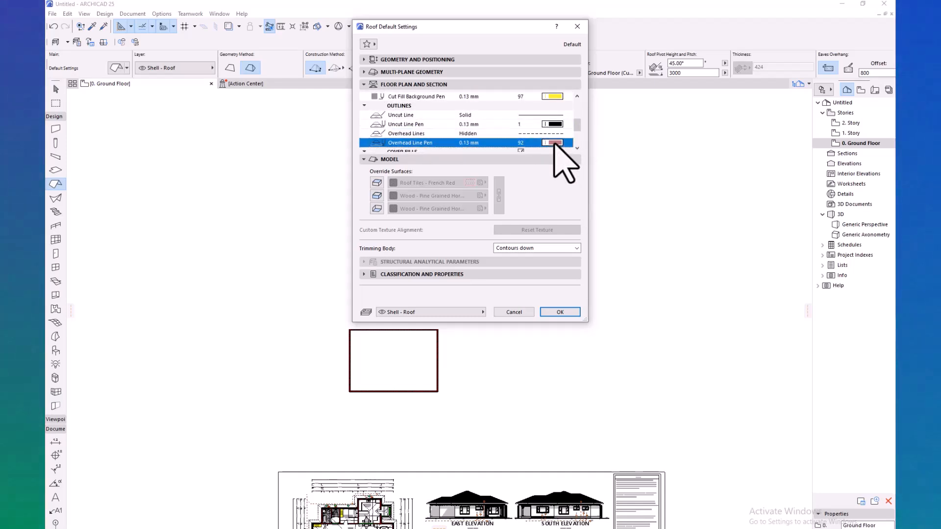
{"action": "left_click", "coordinate": [578, 140]}
Keep Roof Tile 01 as the roof's cover fill and set its foreground pen to black.
{"action": "scroll", "coordinate": [505, 125], "scroll_direction": "down", "scroll_amount": 3}
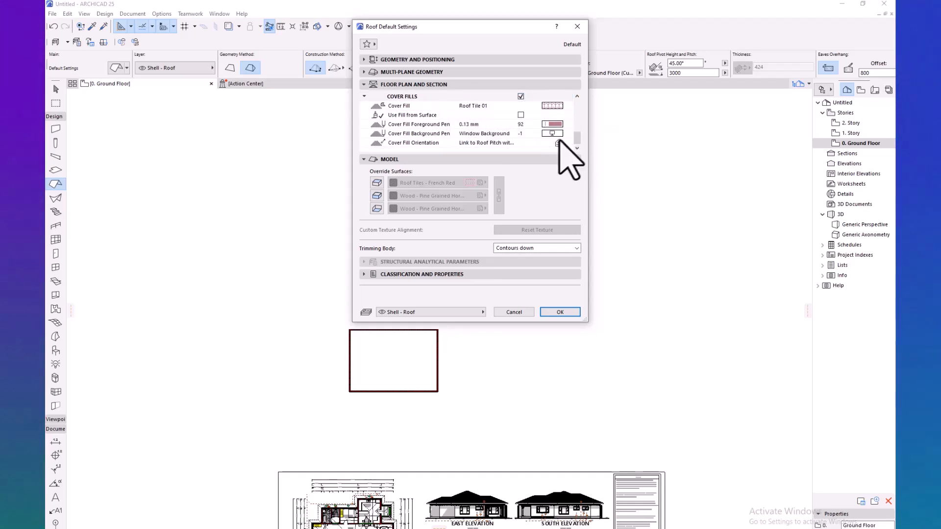
{"action": "left_click", "coordinate": [554, 107]}
{"action": "left_click", "coordinate": [558, 106]}
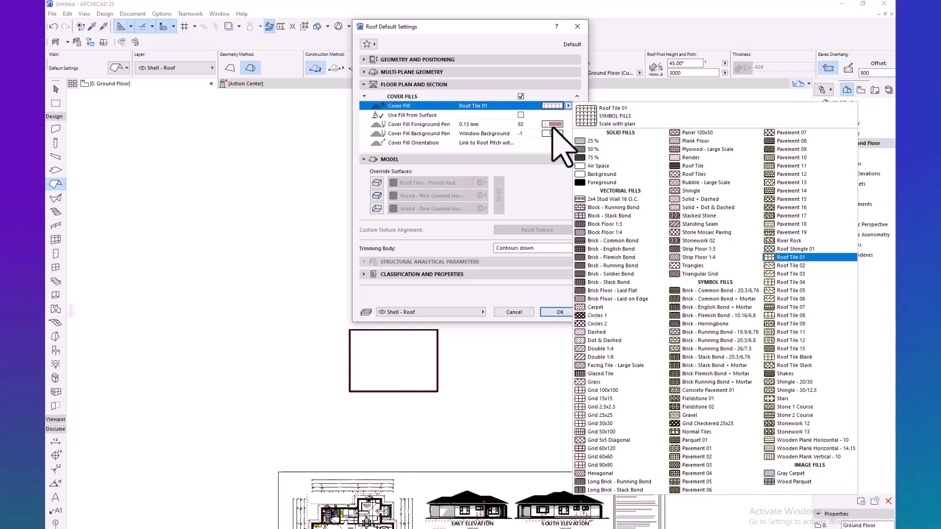
{"action": "left_click", "coordinate": [553, 130]}
{"action": "left_click", "coordinate": [554, 124]}
{"action": "left_click", "coordinate": [584, 142]}
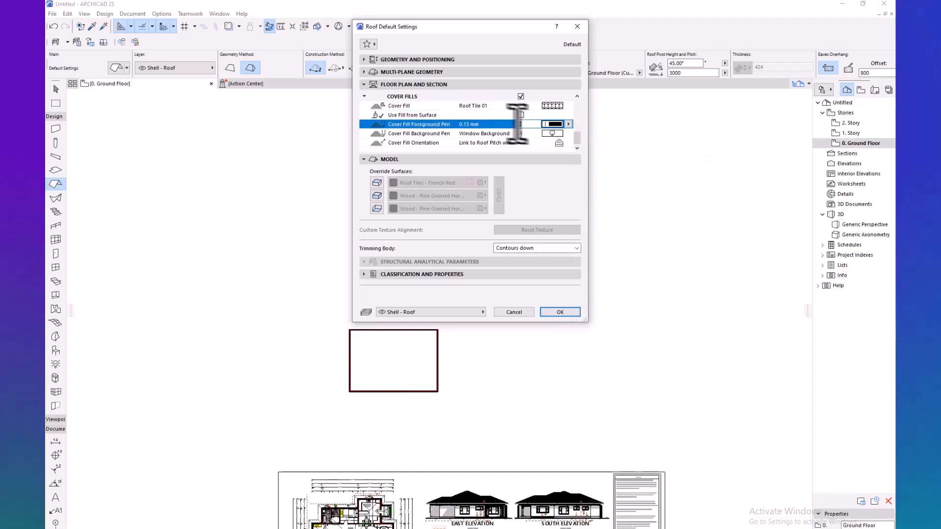
Enable the surface overrides for the roof's top, edges and bottom in the default settings.
{"action": "scroll", "coordinate": [554, 135], "scroll_direction": "up", "scroll_amount": 5}
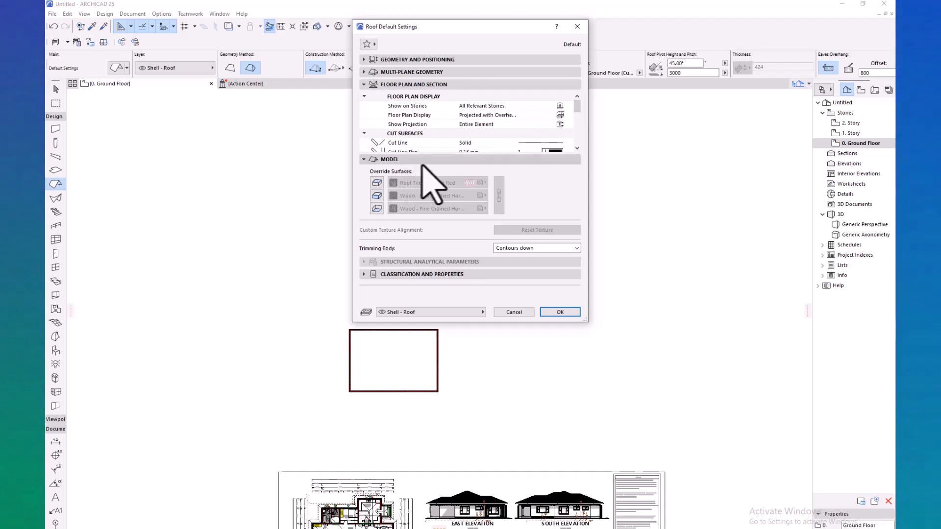
{"action": "left_click", "coordinate": [377, 182]}
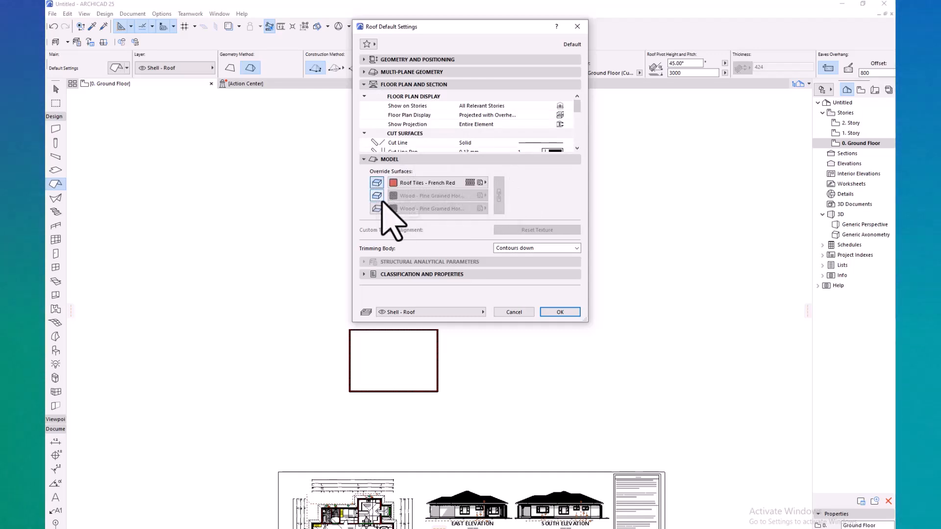
{"action": "left_click", "coordinate": [377, 196]}
{"action": "left_click", "coordinate": [377, 208]}
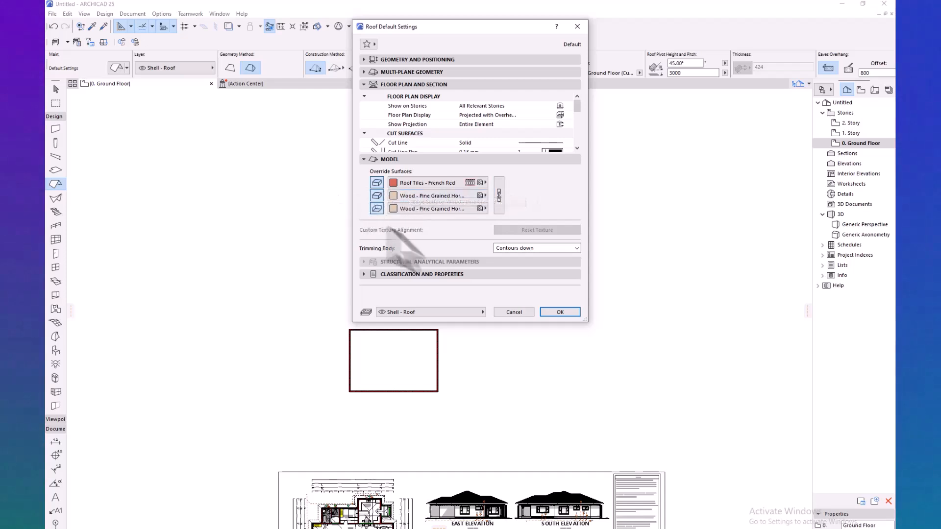
Set the roof's edge and bottom override surfaces to Paint - Titanium White and accept the roof defaults.
{"action": "left_click", "coordinate": [472, 196]}
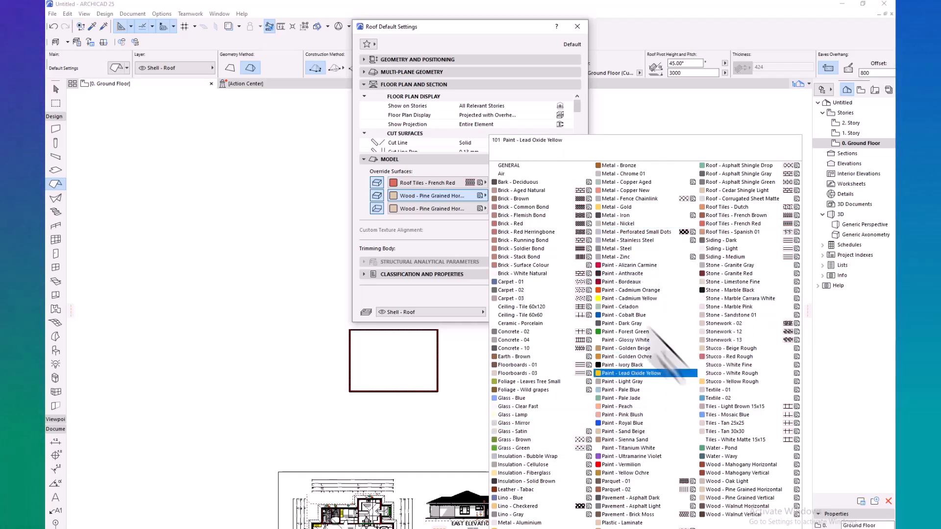
{"action": "left_click", "coordinate": [515, 275]}
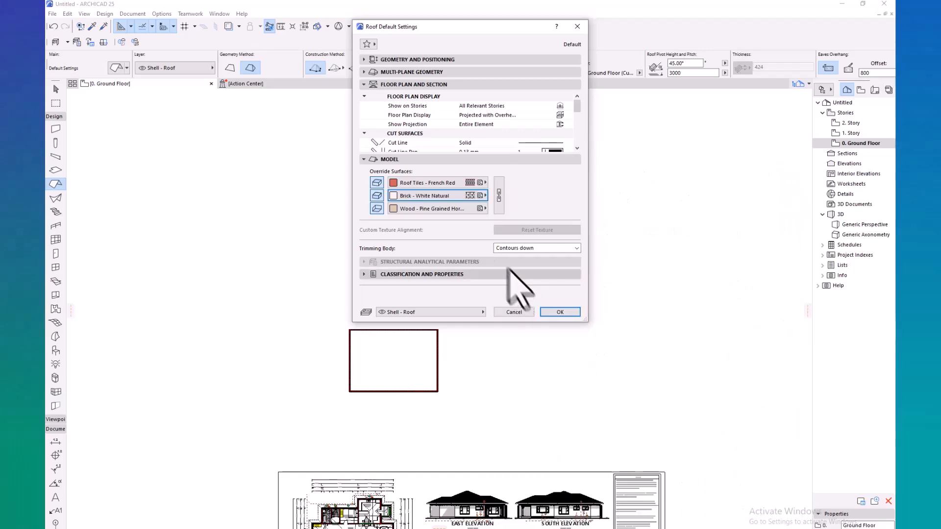
{"action": "left_click", "coordinate": [480, 209]}
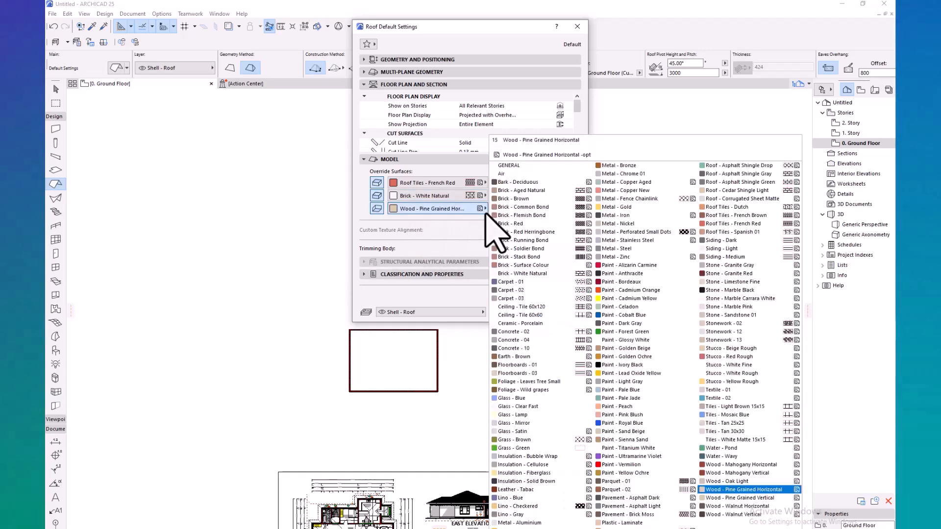
{"action": "left_click", "coordinate": [639, 448]}
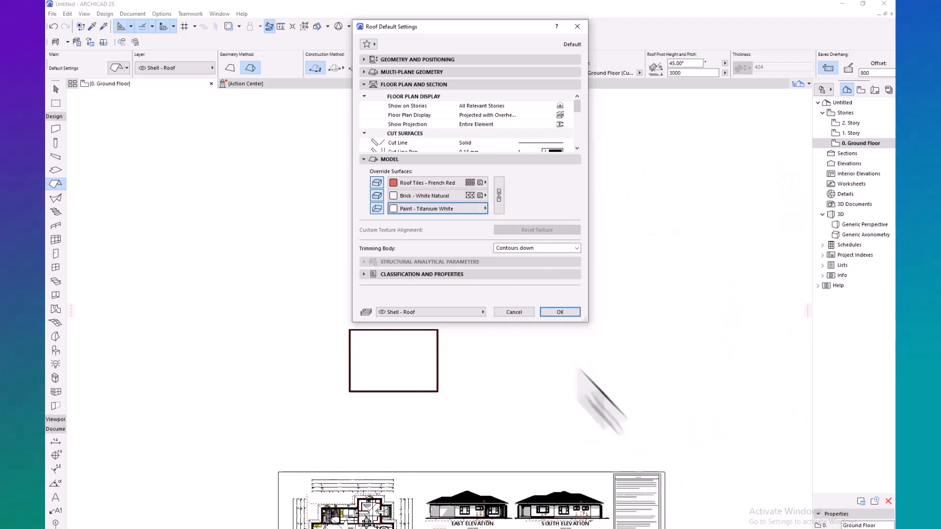
{"action": "left_click", "coordinate": [479, 195]}
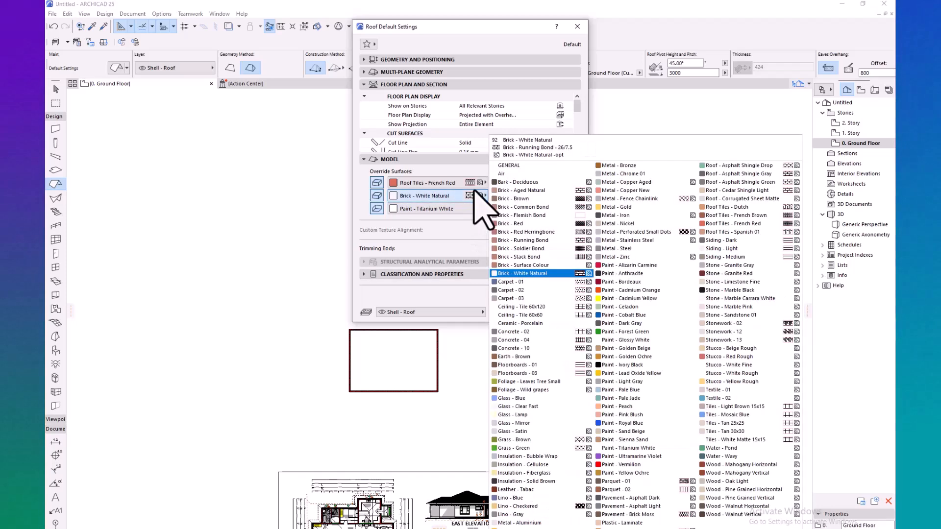
{"action": "left_click", "coordinate": [632, 448]}
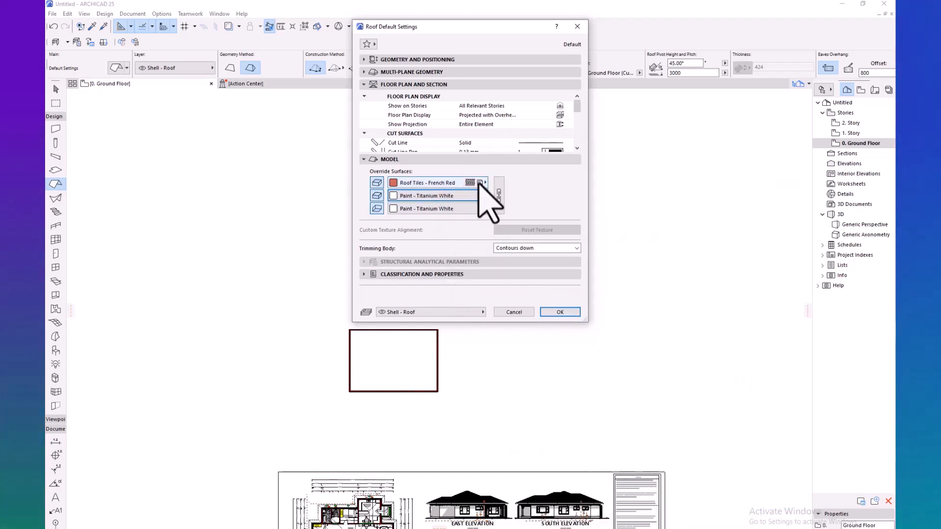
{"action": "left_click", "coordinate": [560, 313]}
Place a rectangular multi-plane hip roof over the red-walled room, from its upper-left outer corner to its lower-right one.
{"action": "middle_click_drag", "start_coordinate": [588, 243], "coordinate": [530, 251]}
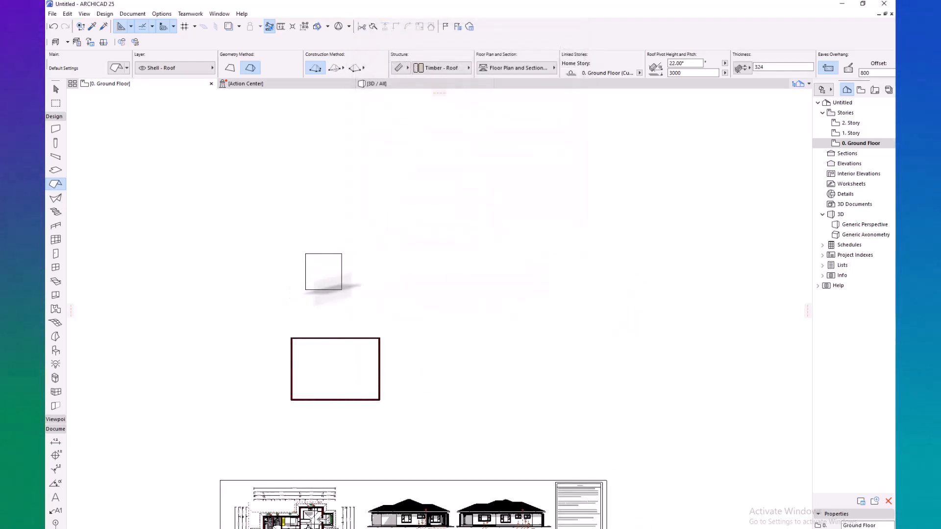
{"action": "scroll", "coordinate": [270, 316], "scroll_direction": "up", "scroll_amount": 6}
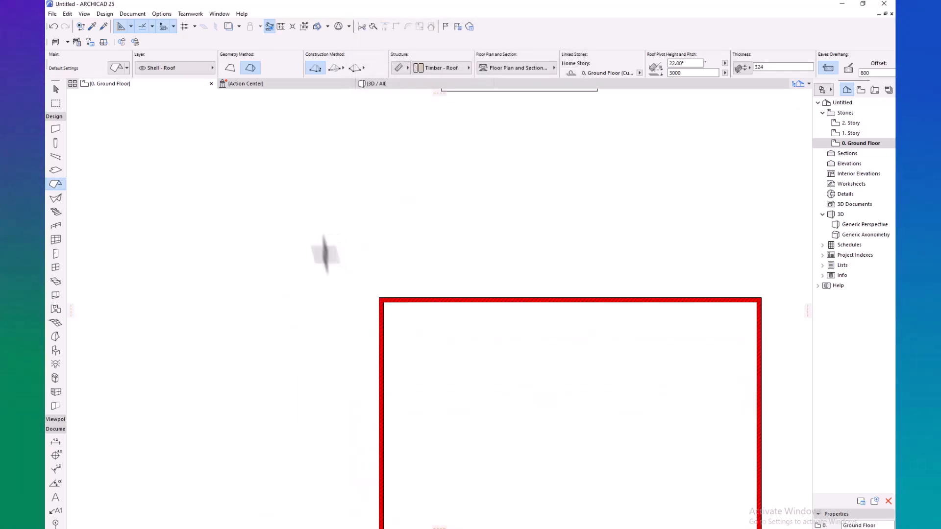
{"action": "left_click", "coordinate": [381, 300]}
{"action": "scroll", "coordinate": [420, 385], "scroll_direction": "down", "scroll_amount": 5}
{"action": "middle_click_drag", "start_coordinate": [406, 410], "coordinate": [411, 375]}
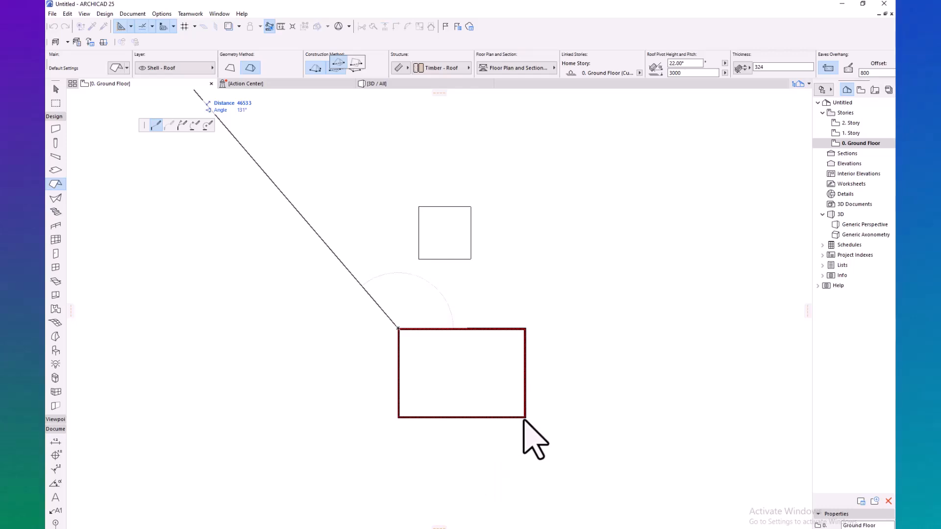
{"action": "left_click", "coordinate": [339, 63]}
{"action": "scroll", "coordinate": [529, 408], "scroll_direction": "up", "scroll_amount": 2}
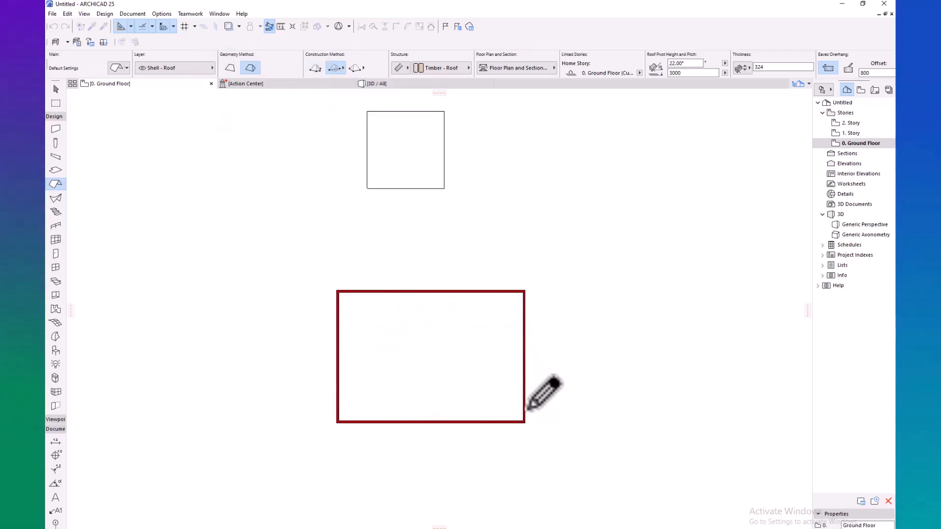
{"action": "scroll", "coordinate": [528, 408], "scroll_direction": "up", "scroll_amount": 2}
{"action": "left_click", "coordinate": [523, 436]}
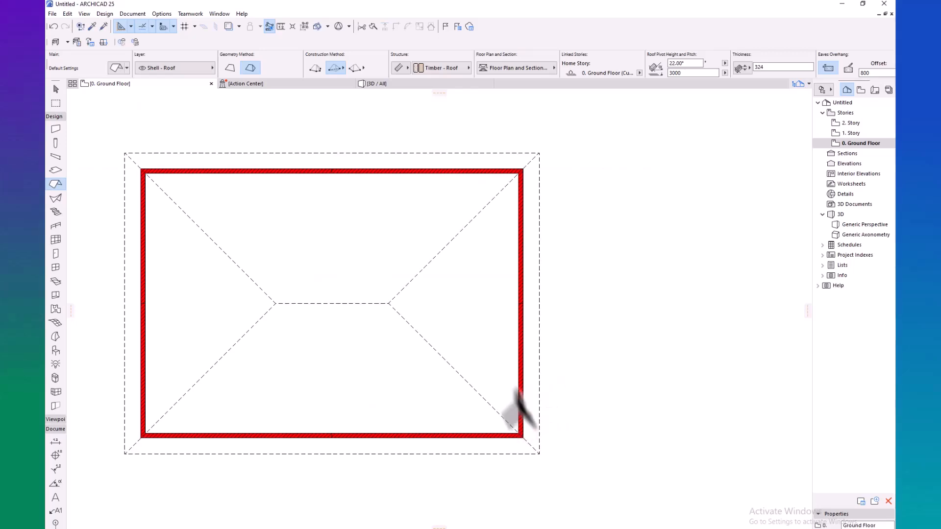
{"action": "scroll", "coordinate": [510, 387], "scroll_direction": "down", "scroll_amount": 3}
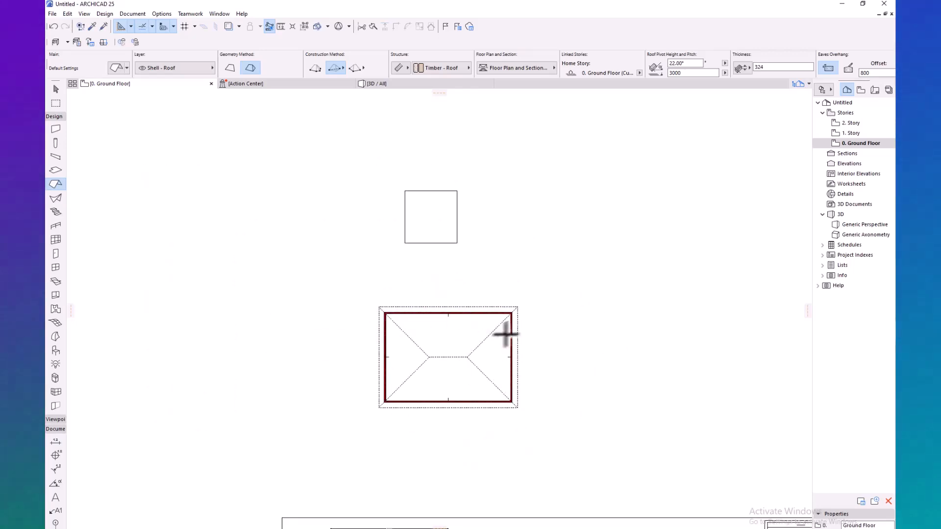
{"action": "middle_click_drag", "start_coordinate": [506, 334], "coordinate": [377, 347]}
{"action": "scroll", "coordinate": [326, 353], "scroll_direction": "up", "scroll_amount": 4}
{"action": "mouse_move", "coordinate": [473, 304]}
{"action": "middle_mouse_down"}
{"action": "mouse_move", "coordinate": [504, 296]}
{"action": "mouse_move", "coordinate": [465, 311]}
{"action": "mouse_move", "coordinate": [465, 303]}
{"action": "middle_mouse_up"}
{"action": "scroll", "coordinate": [498, 299], "scroll_direction": "down", "scroll_amount": 6}
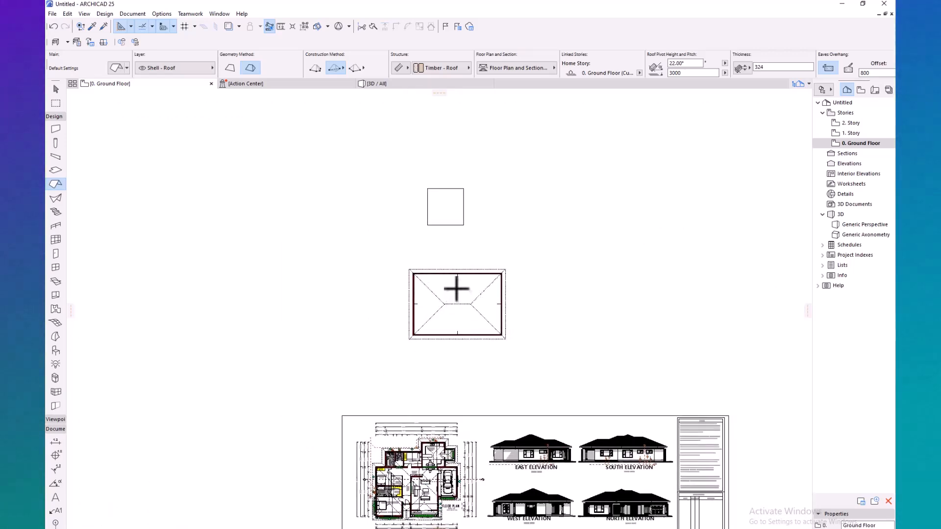